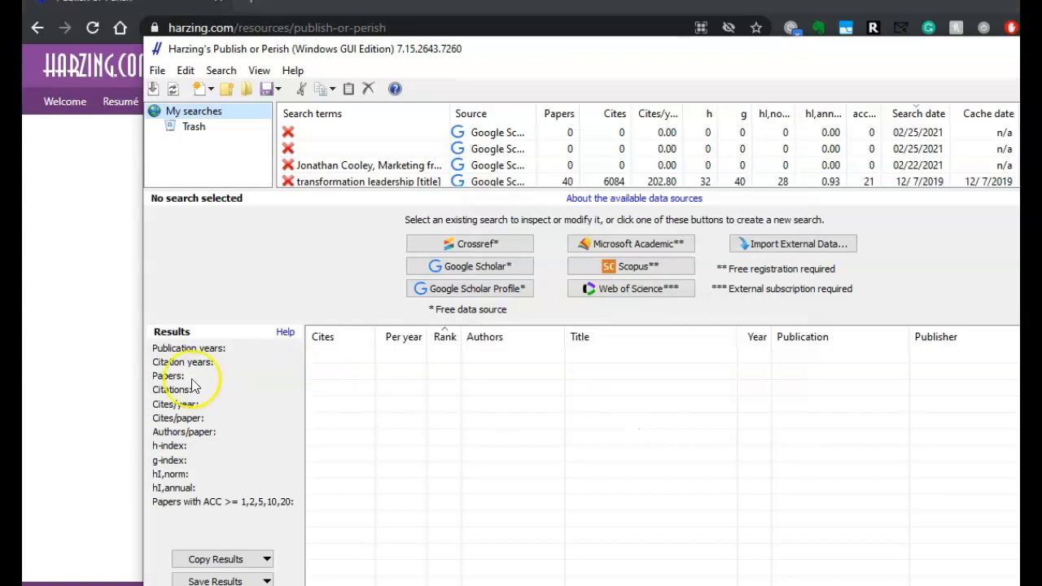
- Find the download information for Windows, macOS and GNU/Linux on the Publish or Perish web page
click(112, 388)
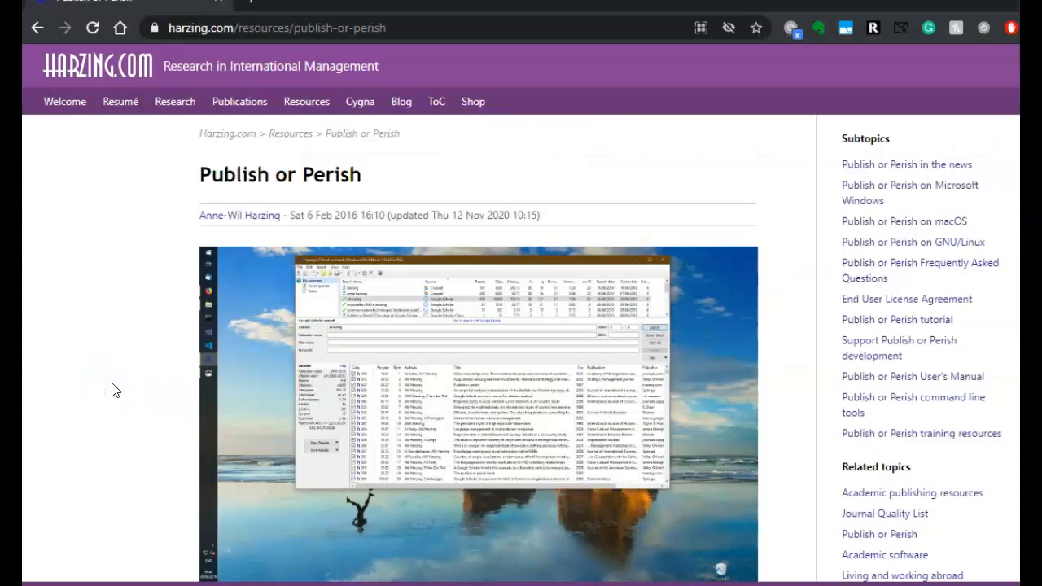
scroll(112, 389, down, 3)
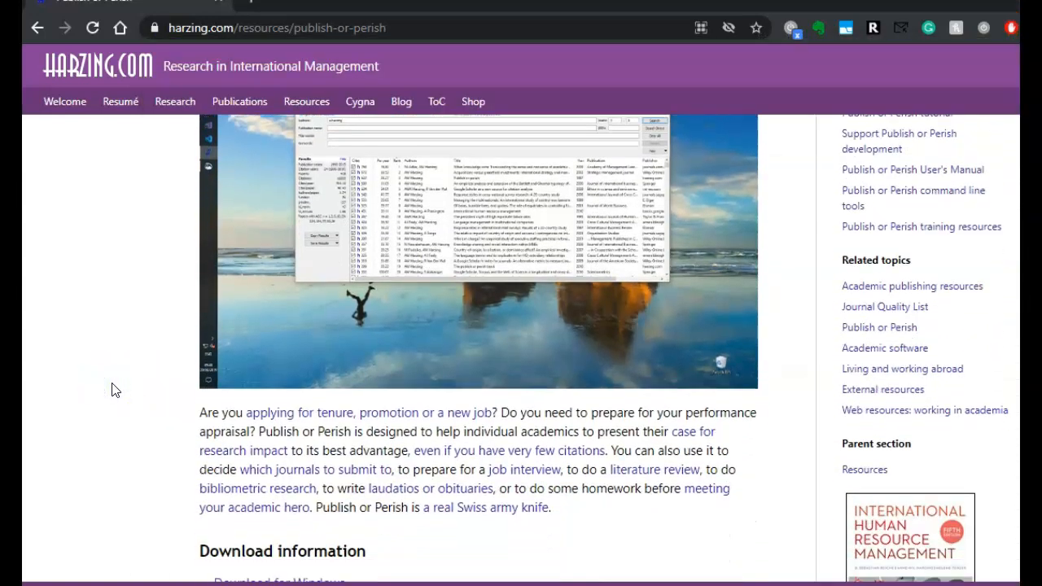
scroll(112, 389, down, 2)
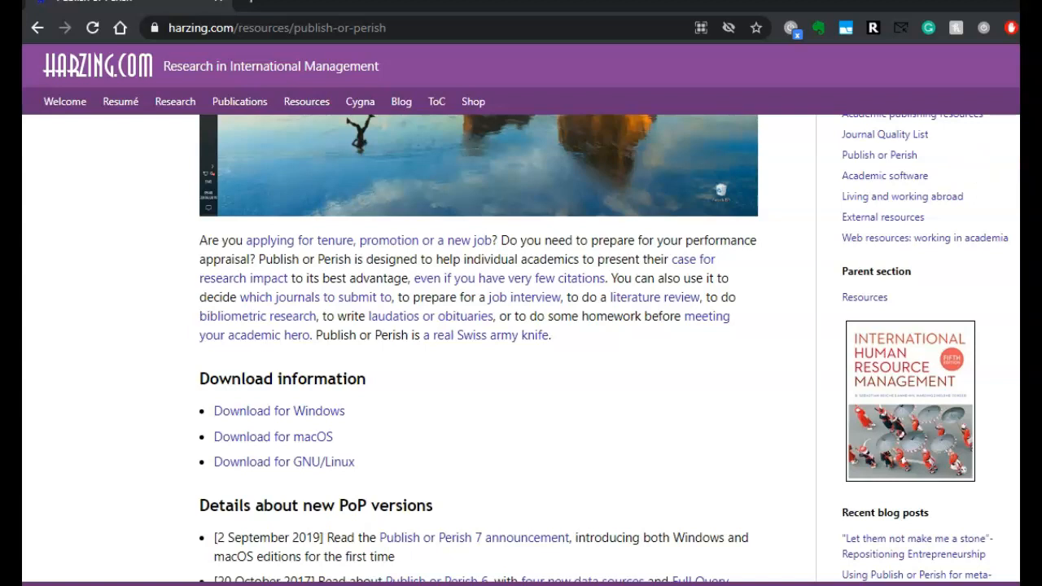
- Switch to Publish or Perish and start a new Google Scholar search
key(alt+Tab)
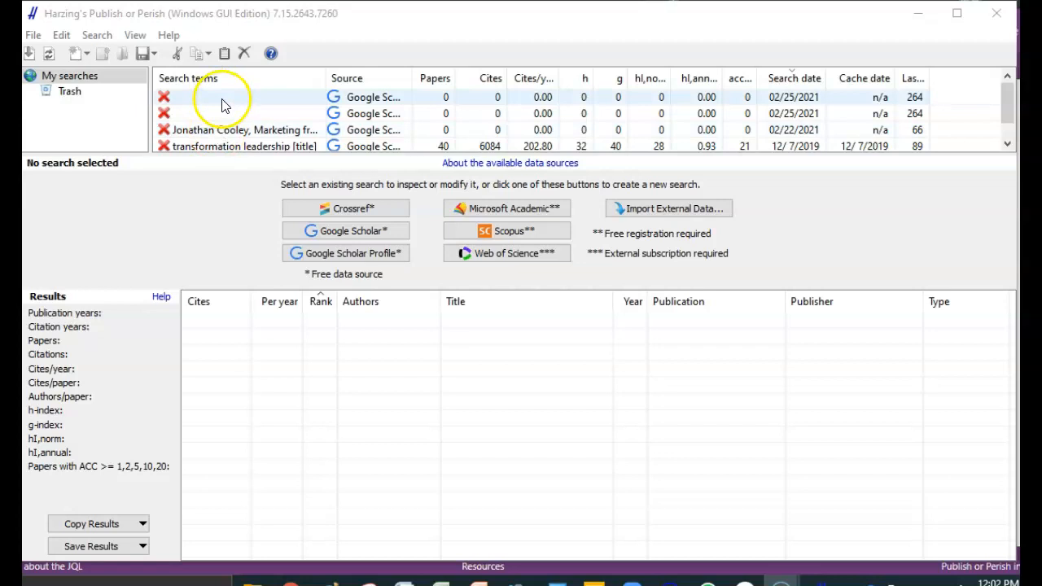
click(370, 232)
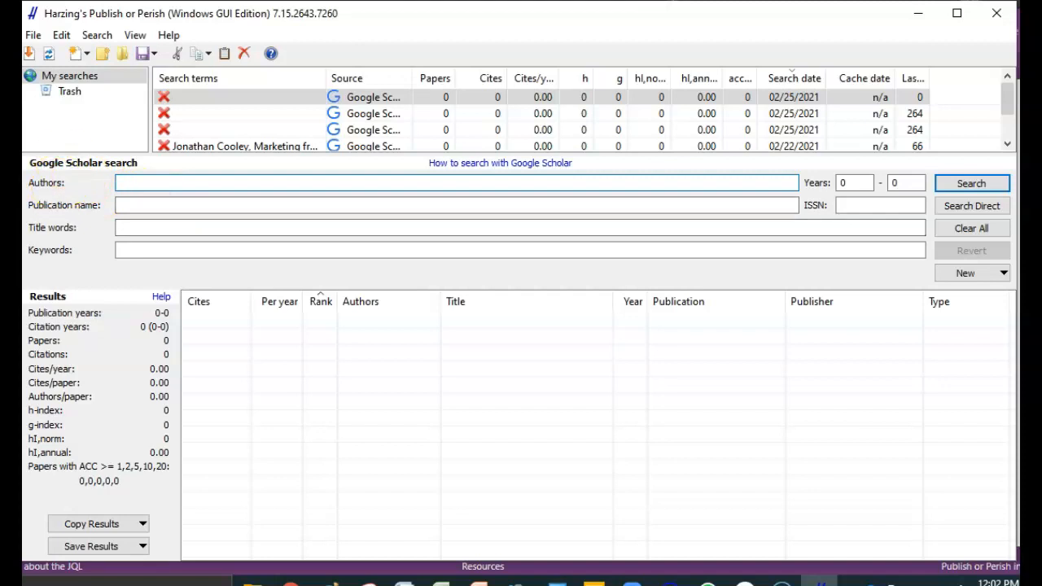
click(370, 26)
click(445, 15)
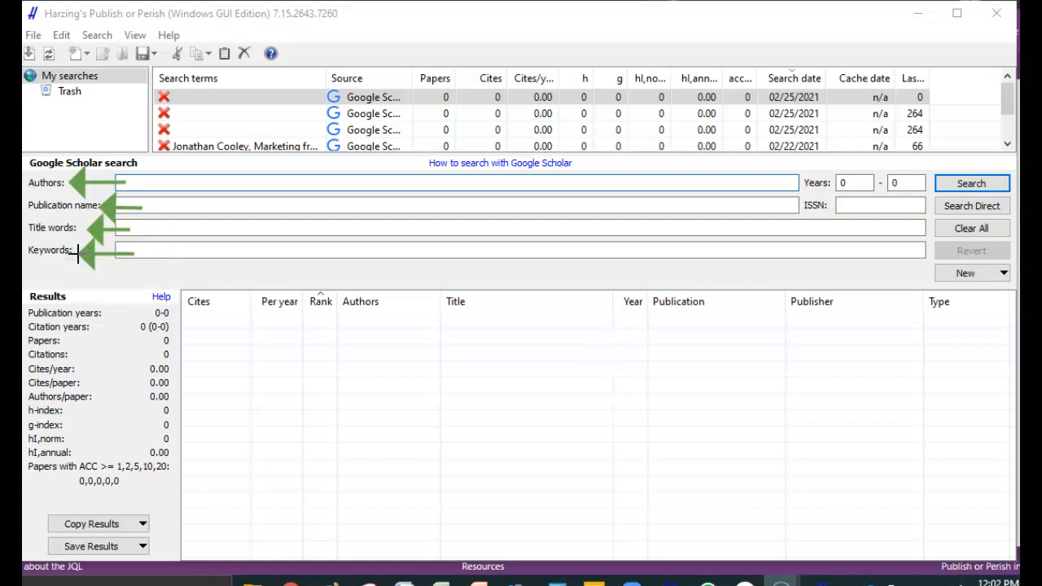
click(652, 14)
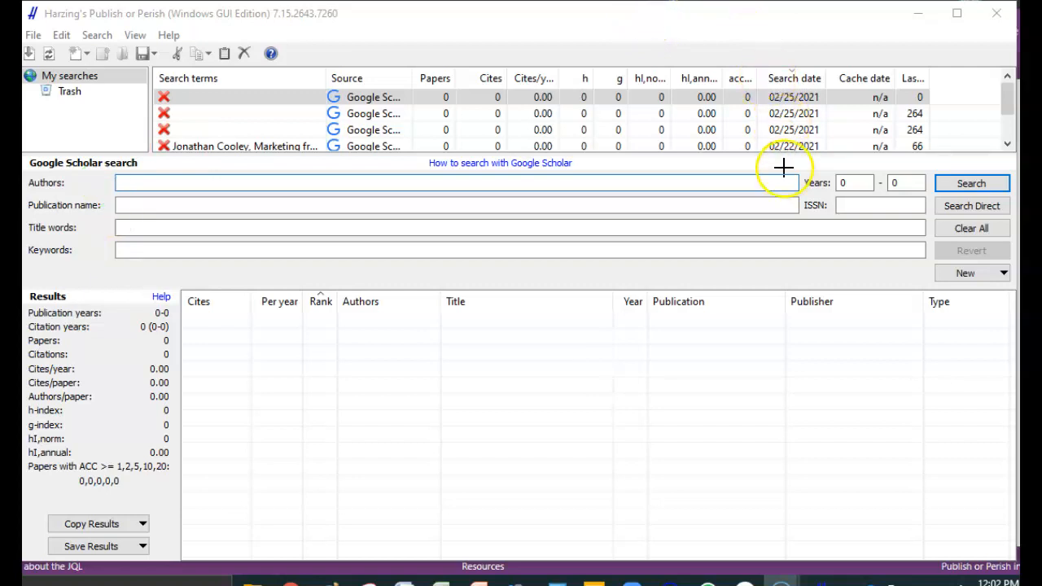
drag(739, 182, 802, 181)
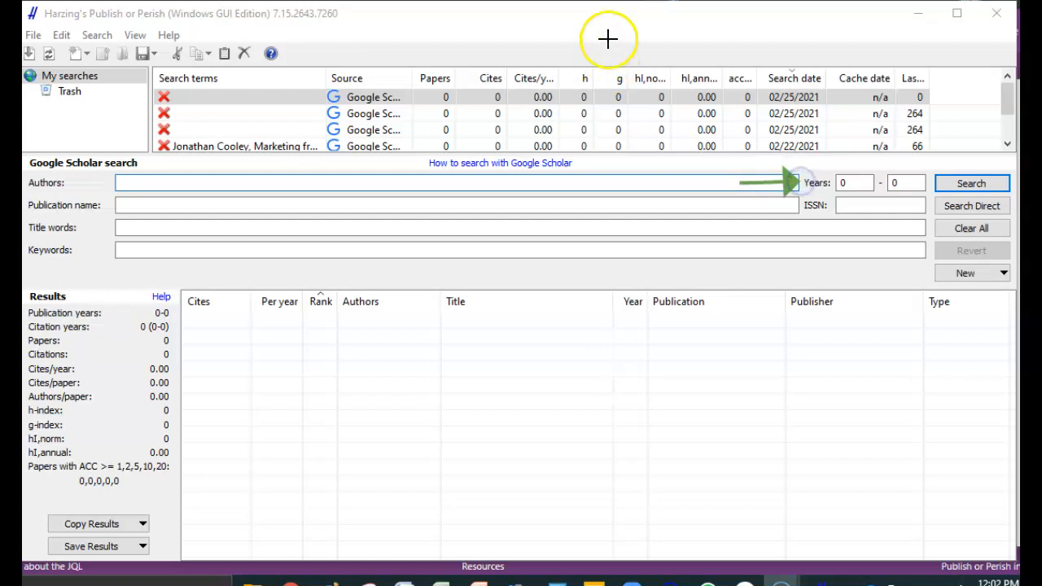
click(658, 18)
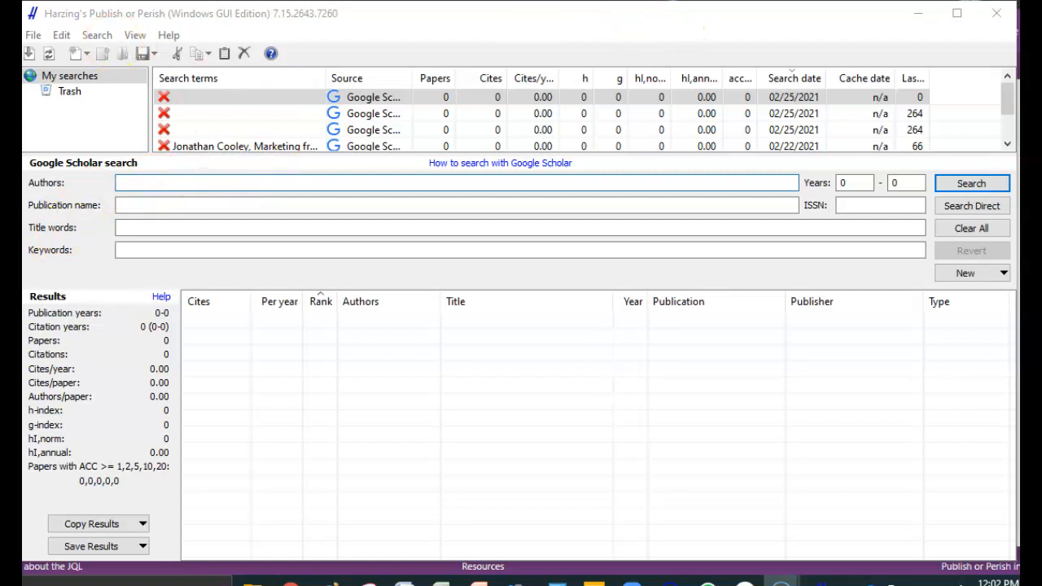
- Enter the author's full name as the search criterion and run the Google Scholar search
click(185, 179)
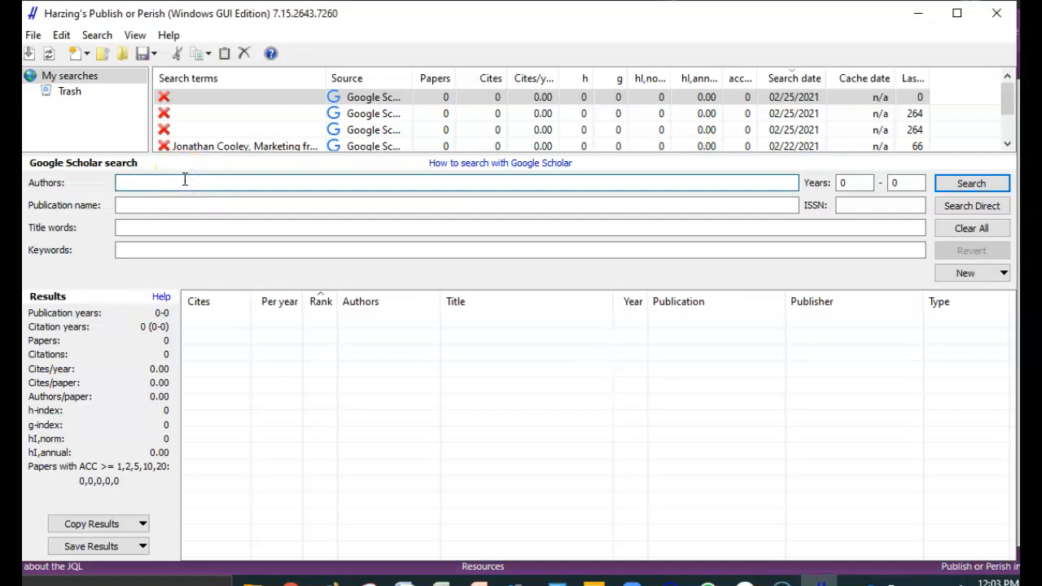
text(Jonathan Cooley)
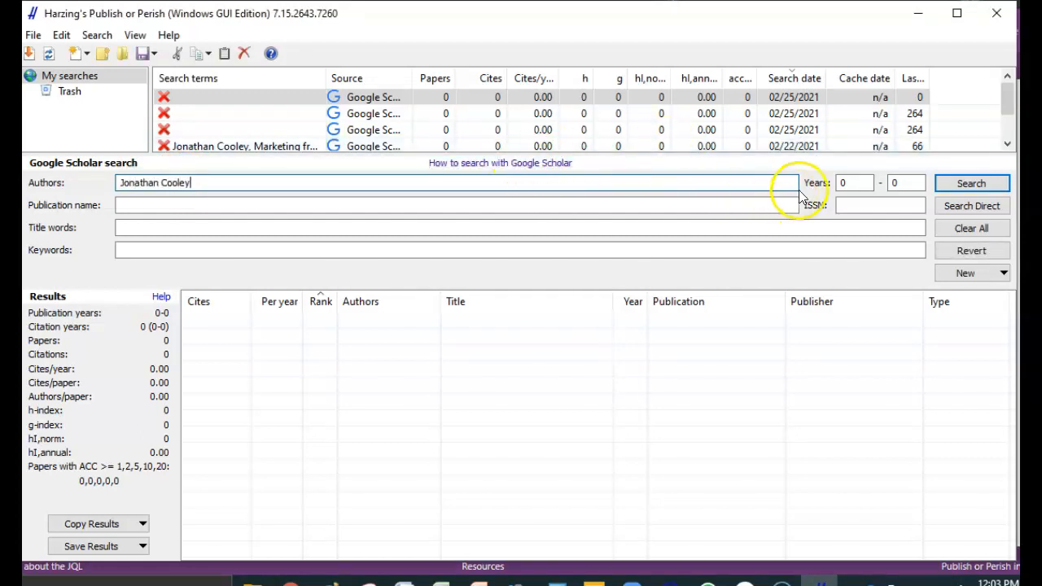
click(973, 185)
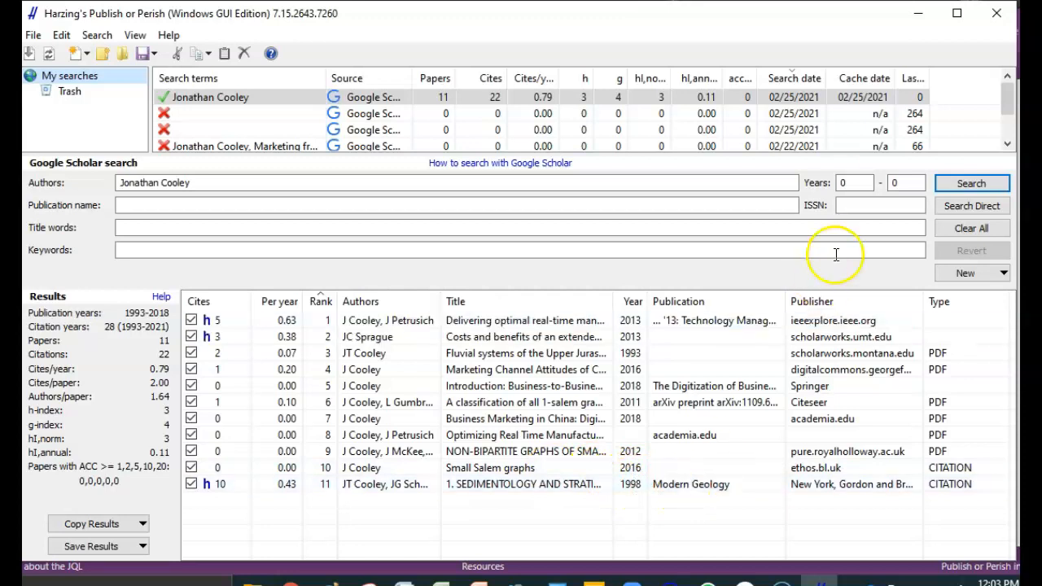
- Try limiting the author search to the years 2000 to 2010, and dismiss the resulting message
click(851, 183)
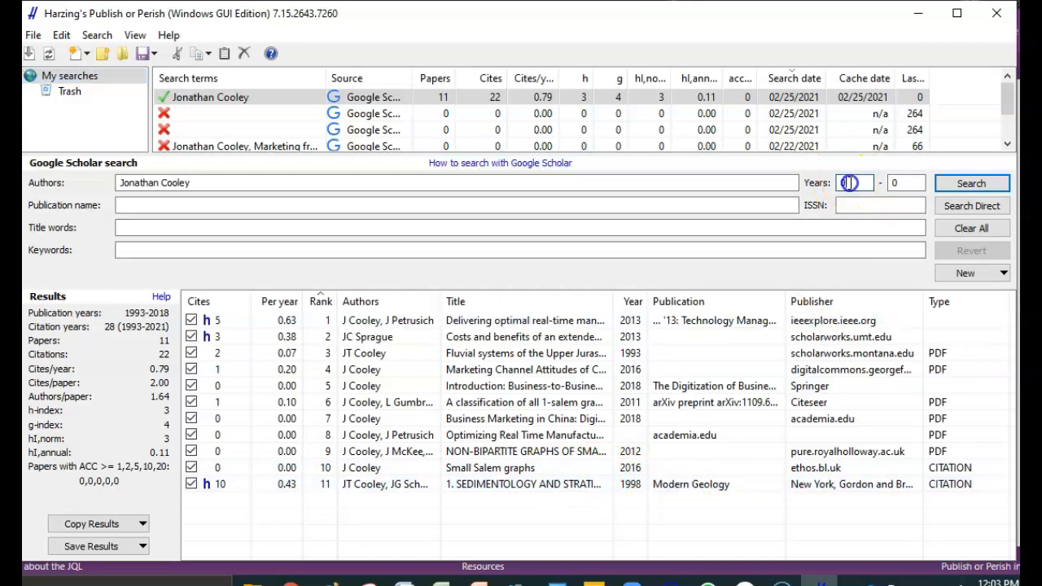
key(BackSpace)
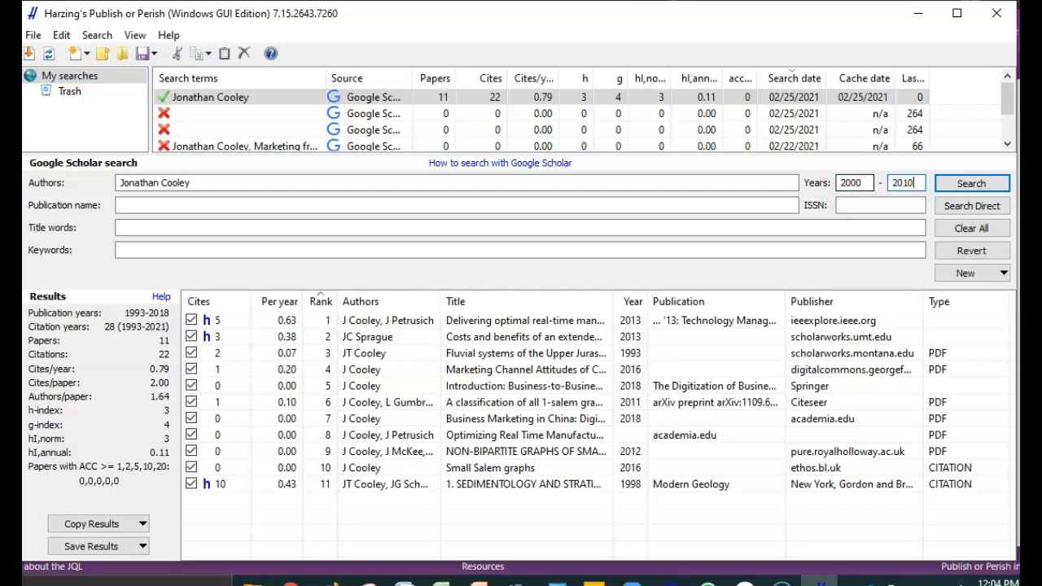
click(953, 186)
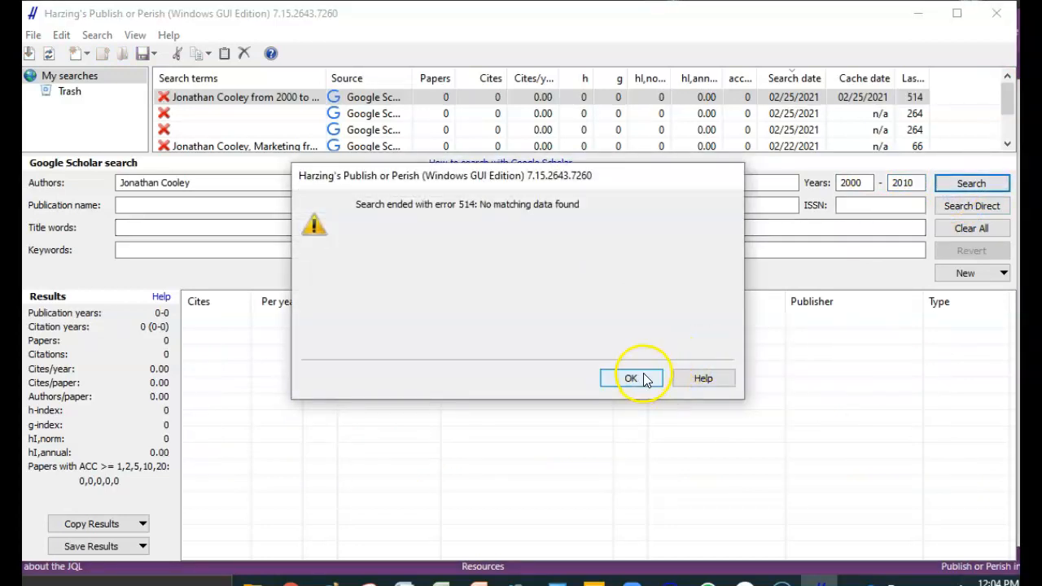
click(643, 378)
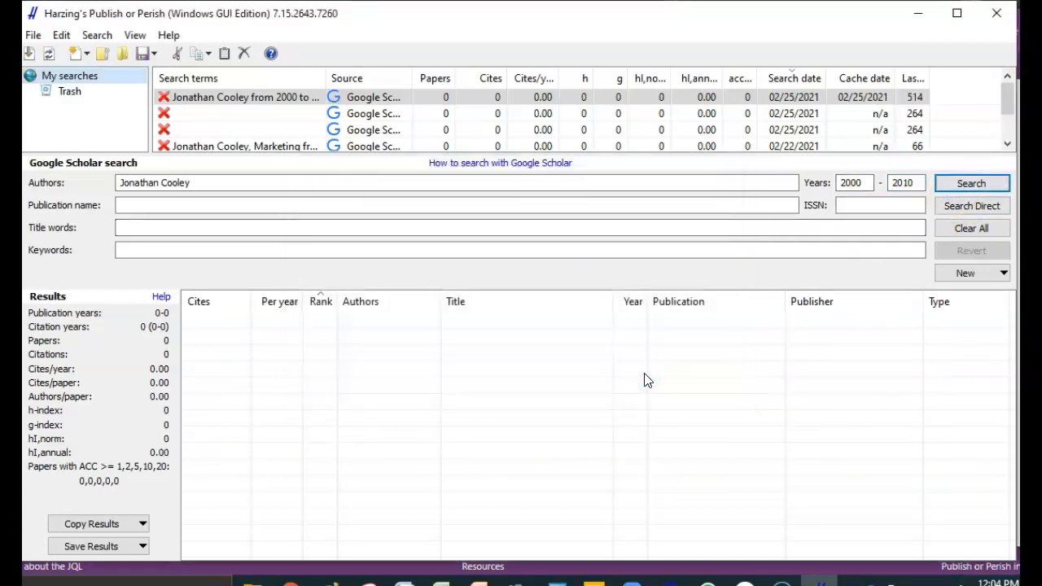
- Set the publication years to 2010 to 2020 and rerun the author search
click(865, 182)
key(BackSpace)
key(BackSpace)
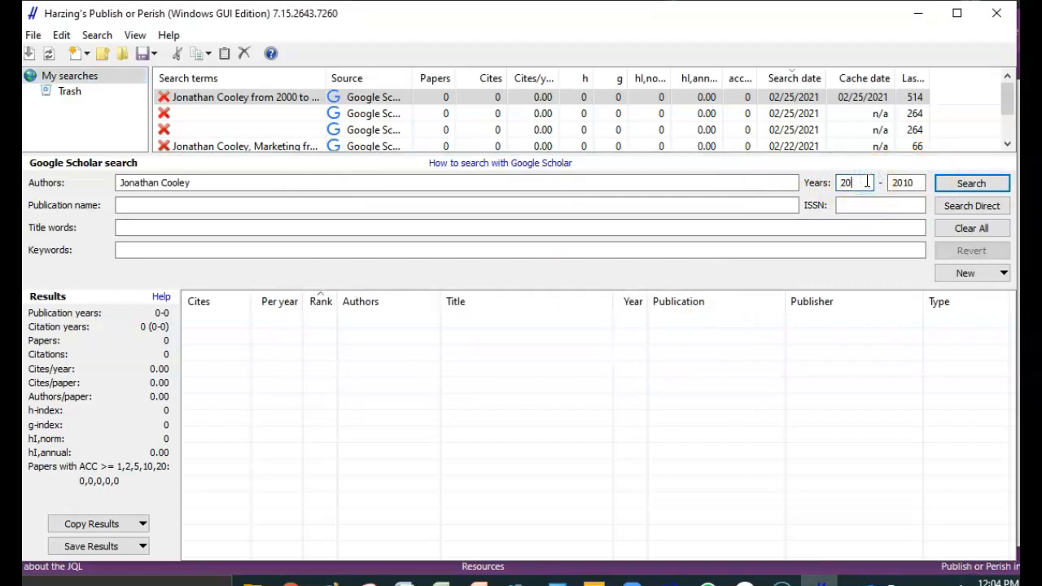
text(10)
click(917, 184)
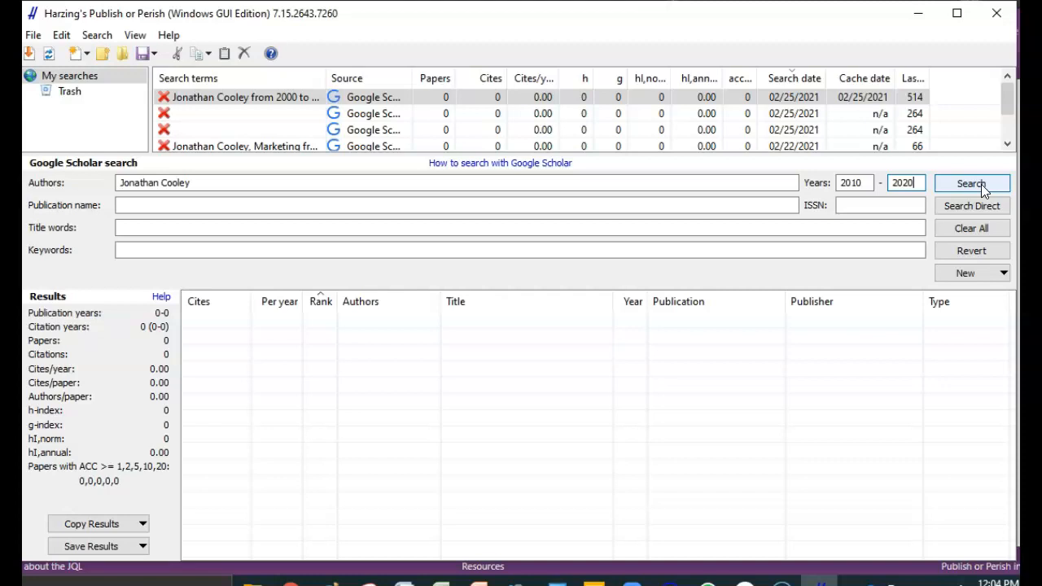
click(981, 184)
click(979, 184)
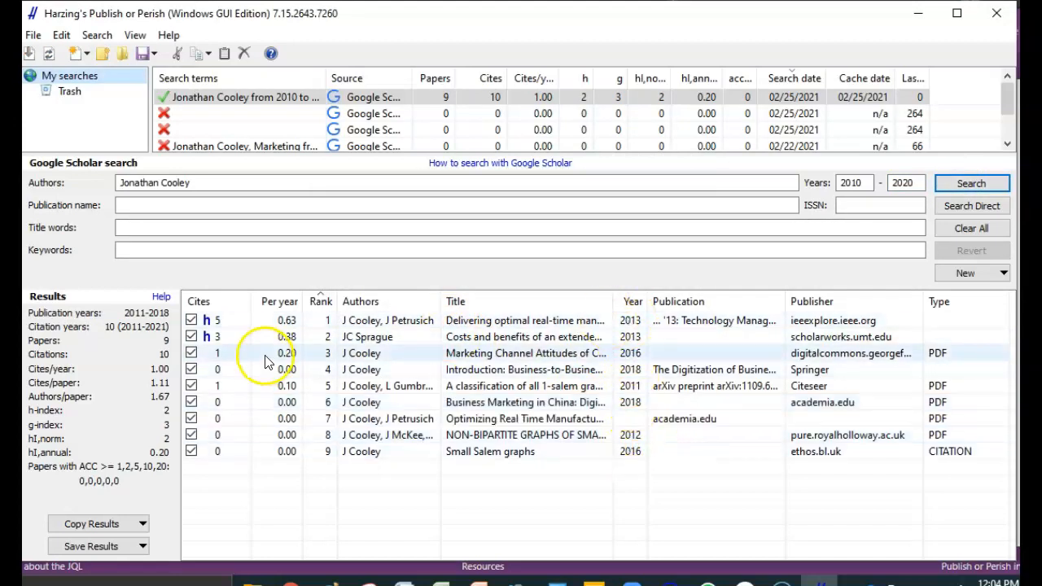
- Exclude the "Costs and benefits of an extended phenotype" paper from the results and widen the Title column to show longer titles
click(190, 337)
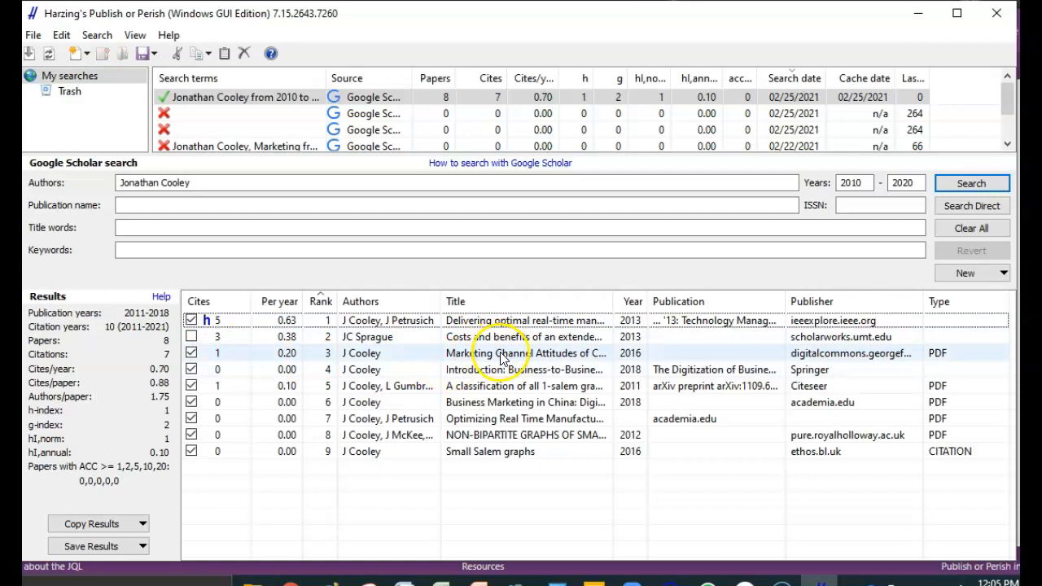
mouse_move(612, 301)
mouse_down()
mouse_move(740, 304)
mouse_move(605, 307)
mouse_up()
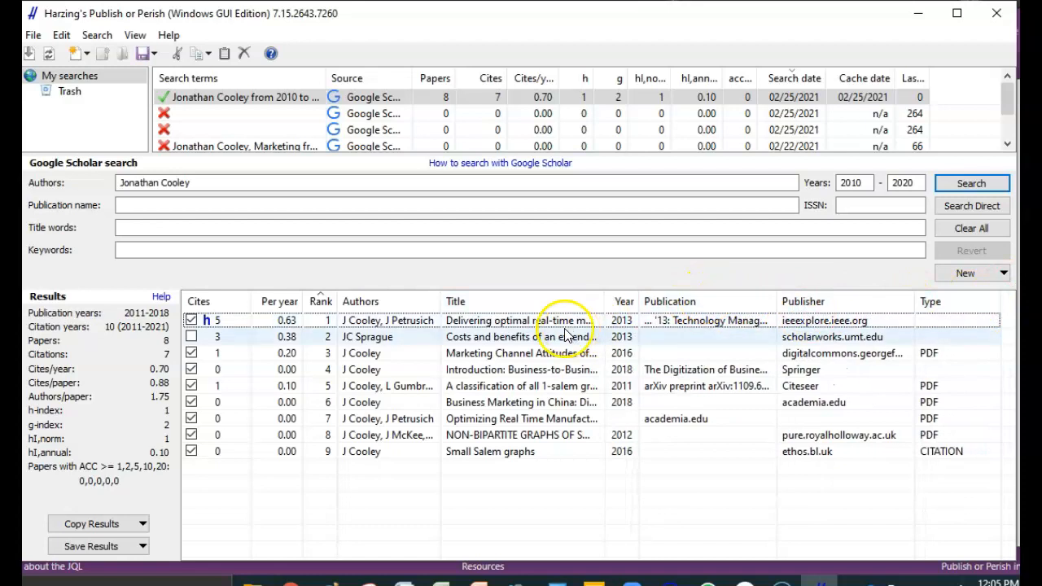
drag(604, 306, 806, 326)
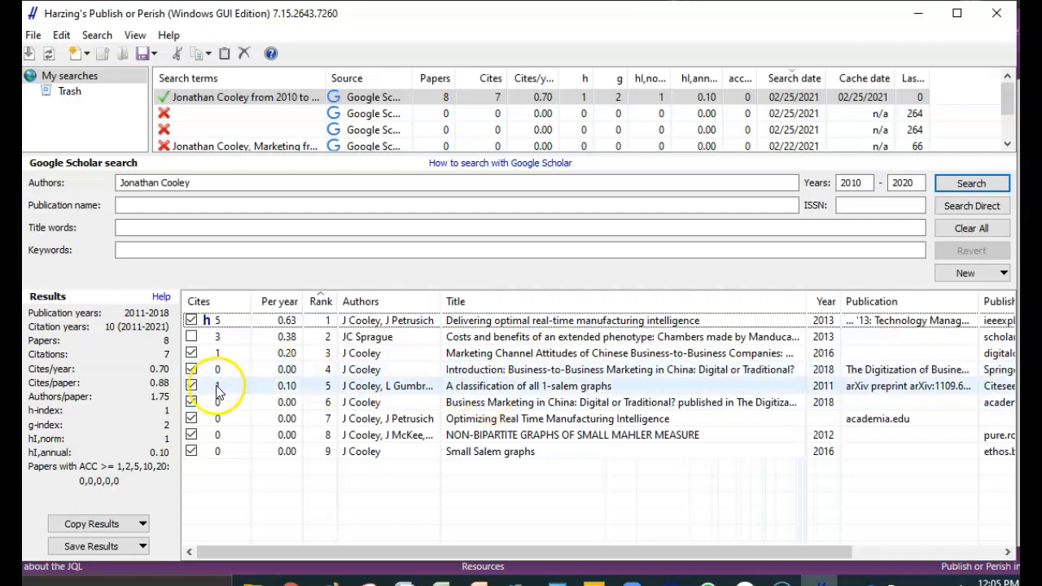
- Exclude "A classification of all 1-salem graphs", "Non-bipartite graphs of small Mahler measure" and "Small Salem graphs" from the results
click(191, 387)
click(192, 403)
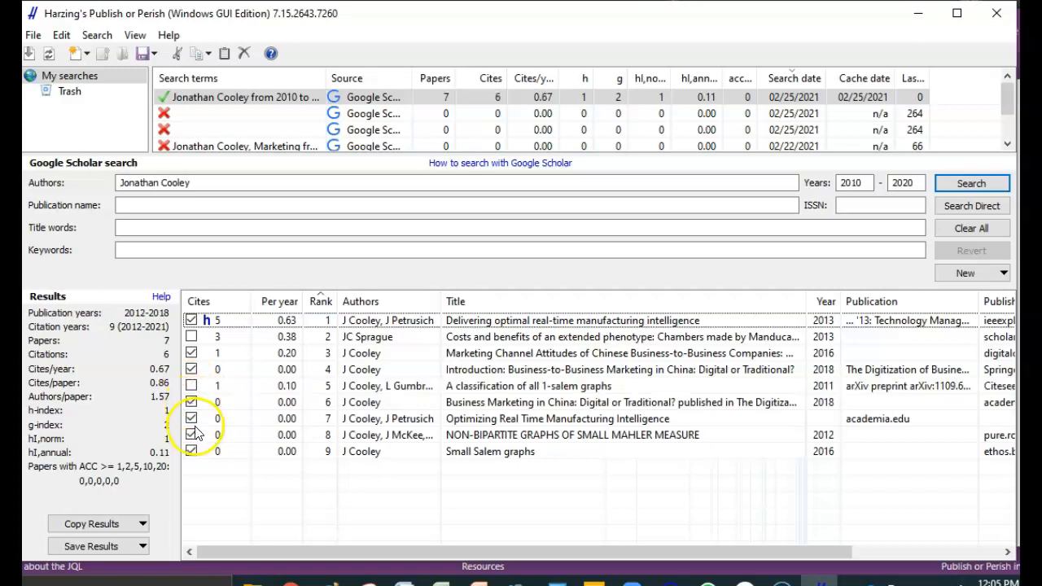
click(191, 436)
click(191, 452)
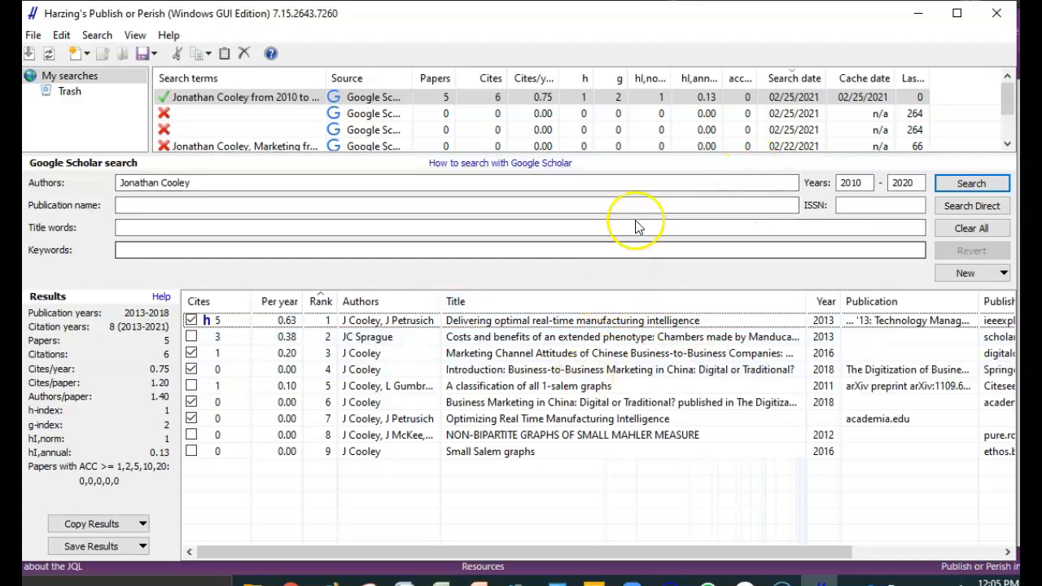
- Open the web page of "Delivering optimal real-time manufacturing intelligence" and look through its abstract and publication details
double_click(647, 325)
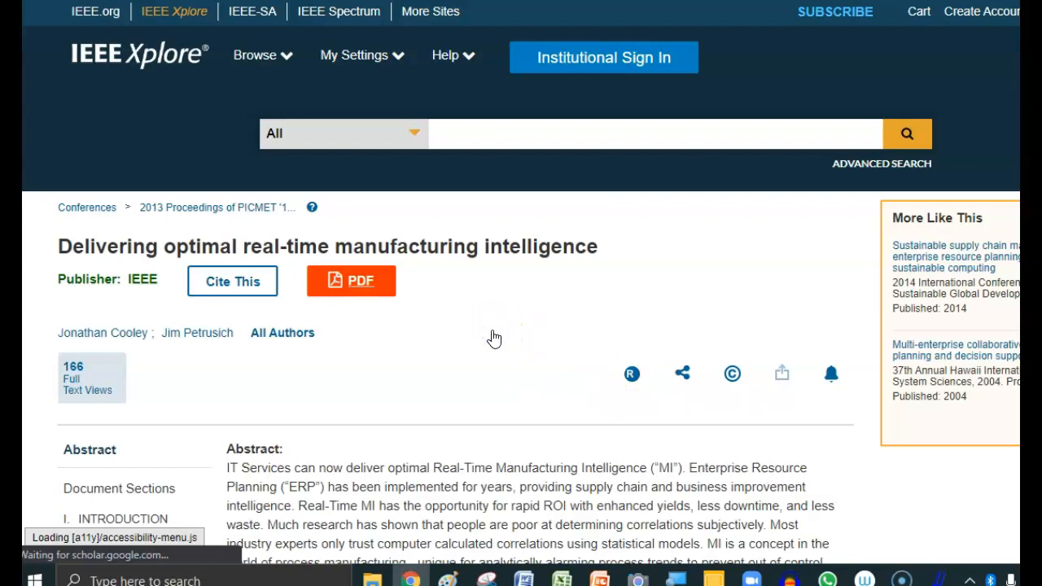
scroll(494, 339, down, 3)
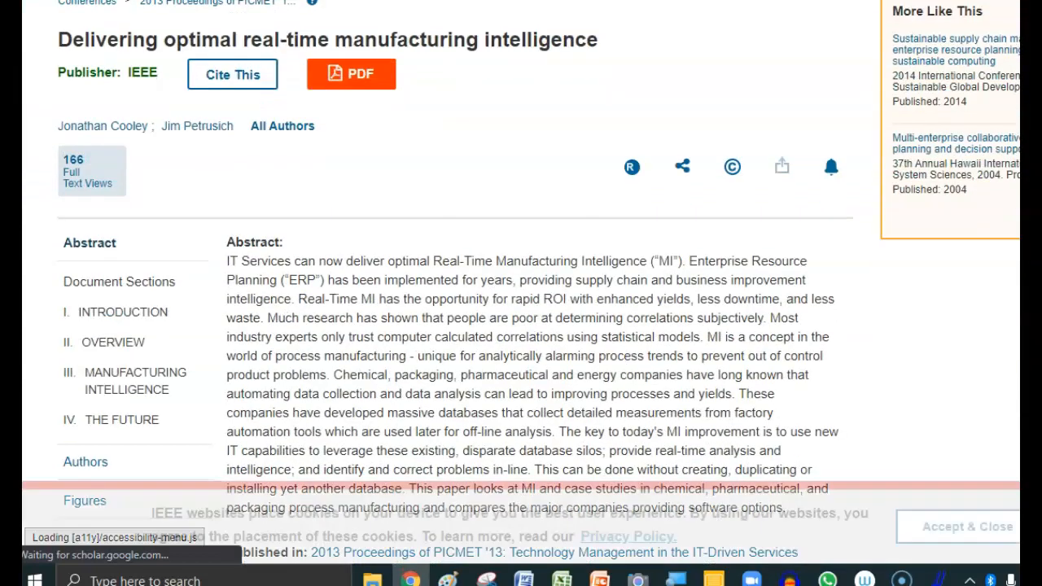
scroll(526, 152, down, 3)
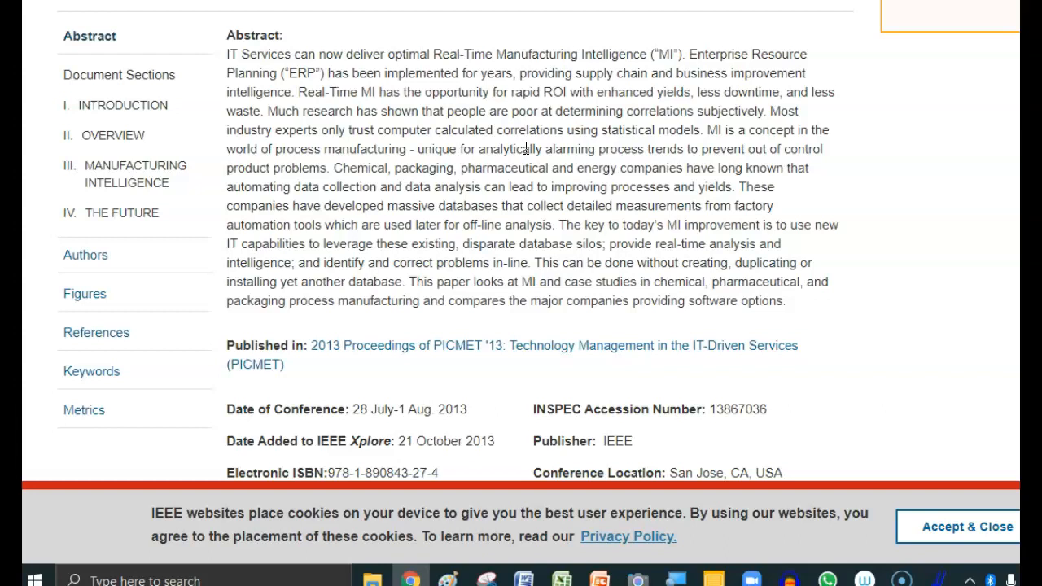
scroll(525, 149, up, 2)
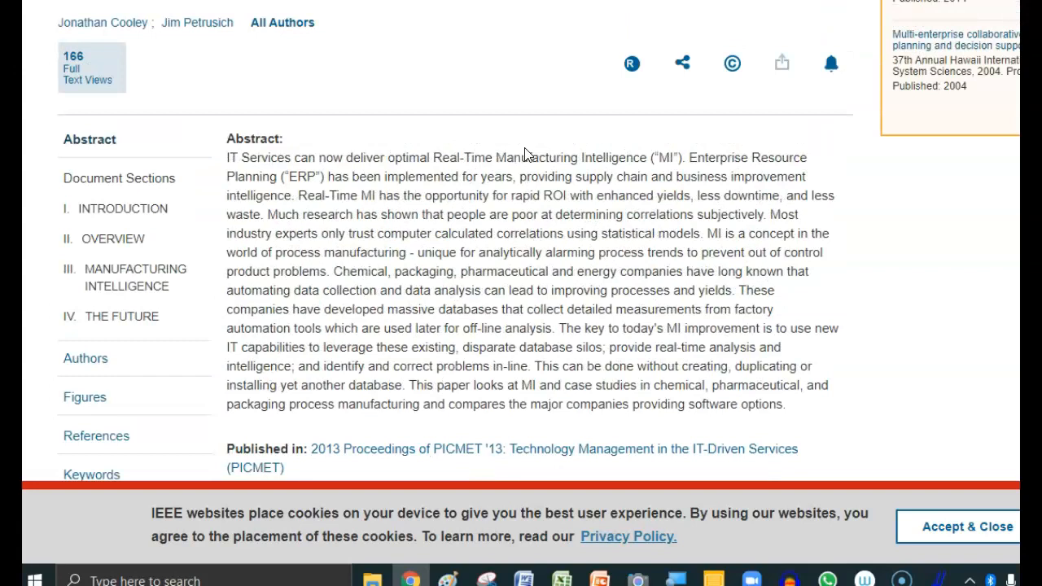
scroll(526, 155, up, 2)
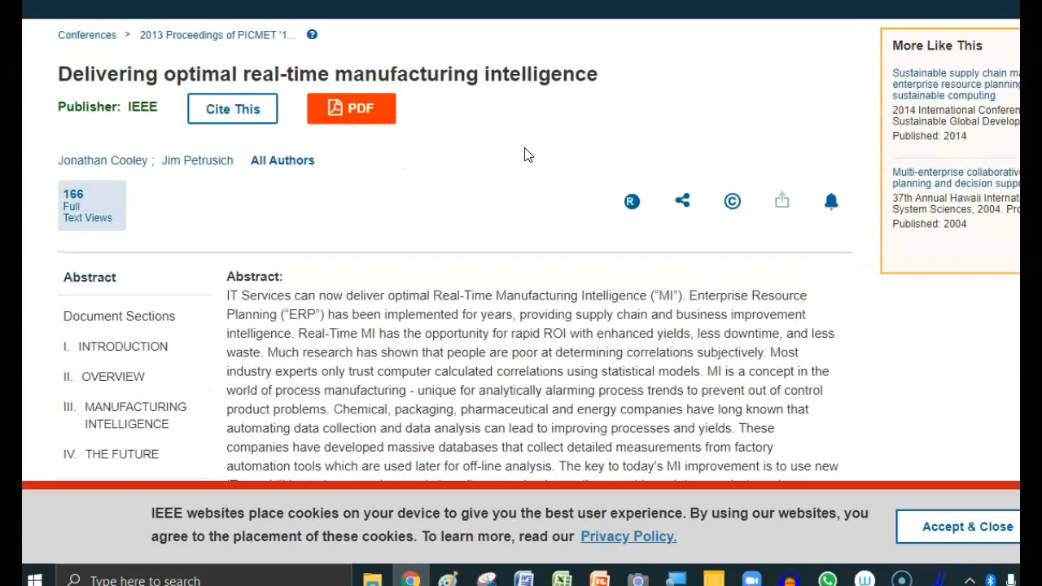
- Switch back to Publish or Perish and replace the author search with one for the keywords "real-time manufacturing" from 2000 to 2020
key(alt+Tab)
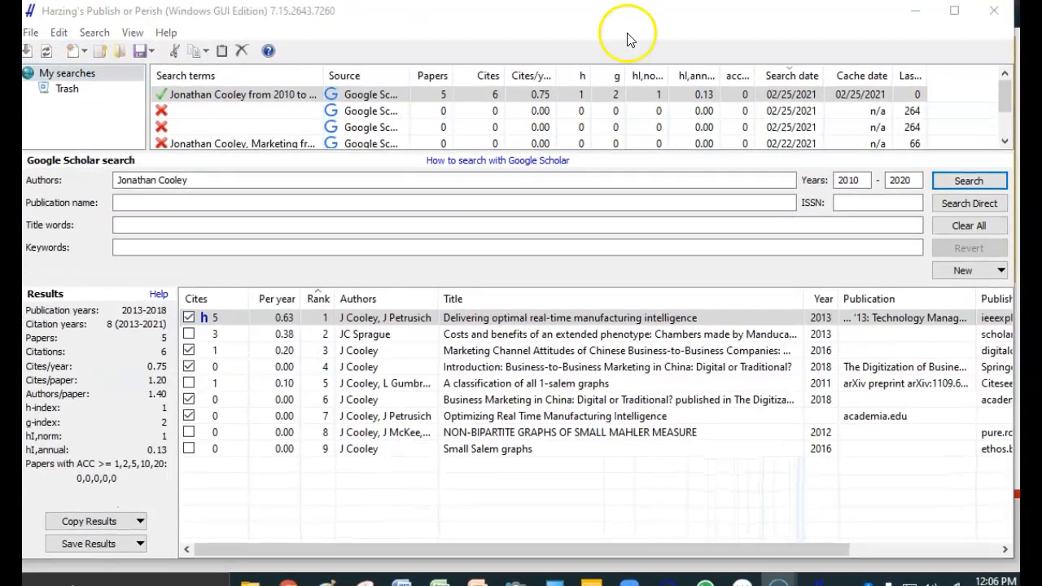
drag(215, 177, 50, 184)
key(BackSpace)
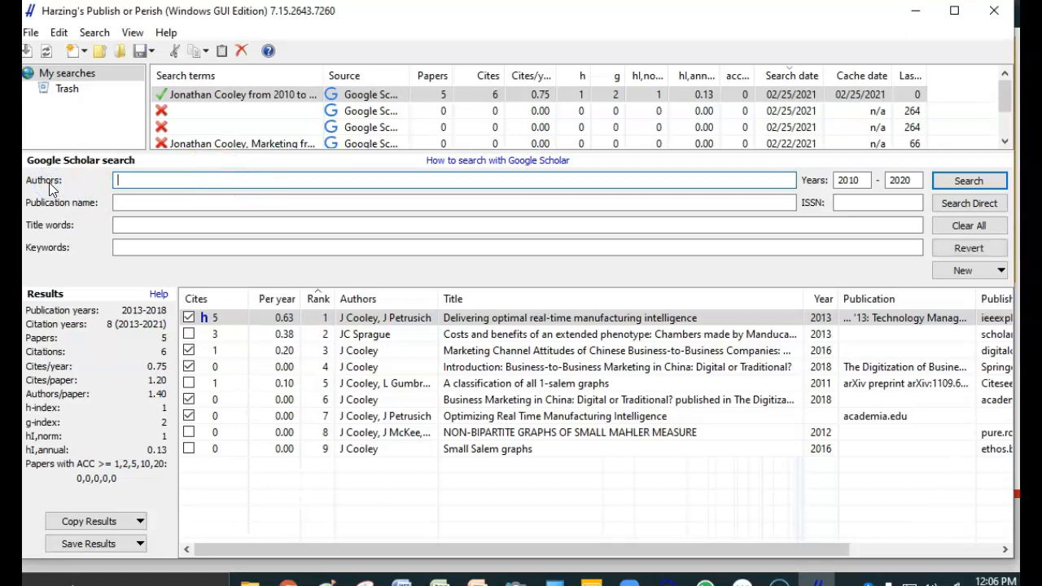
click(138, 243)
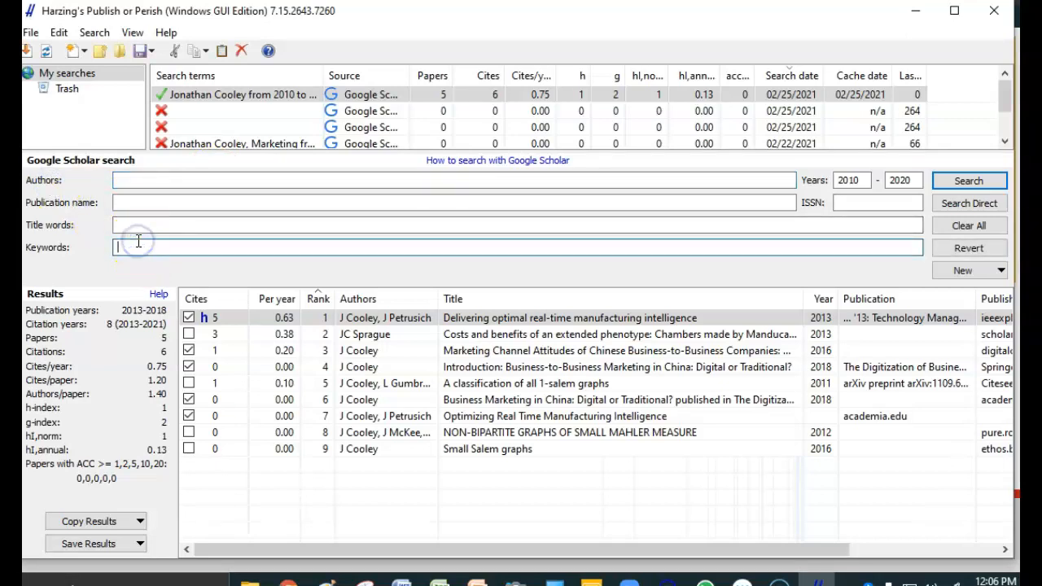
text(real-time manufacturing)
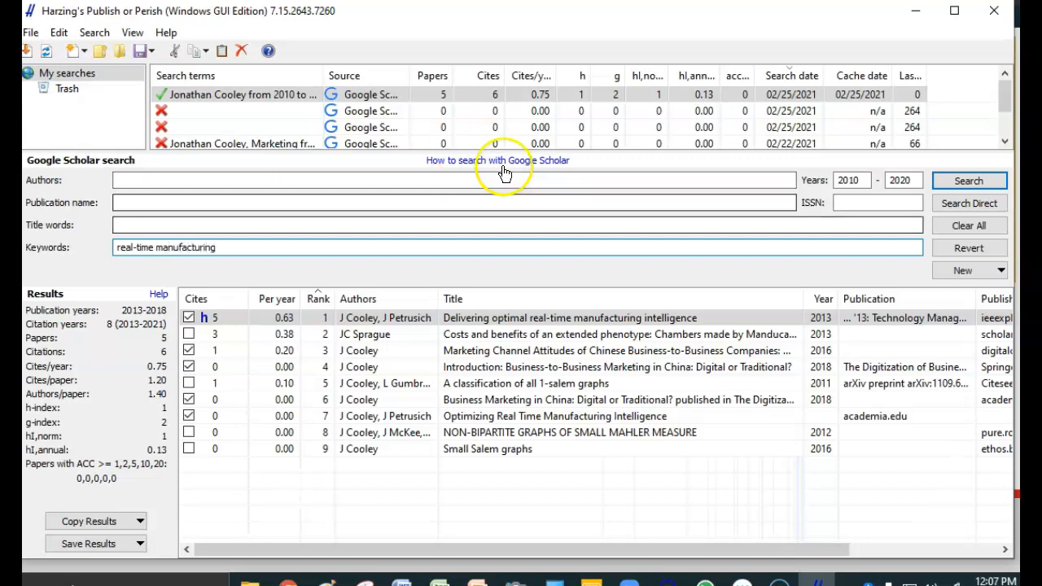
click(854, 180)
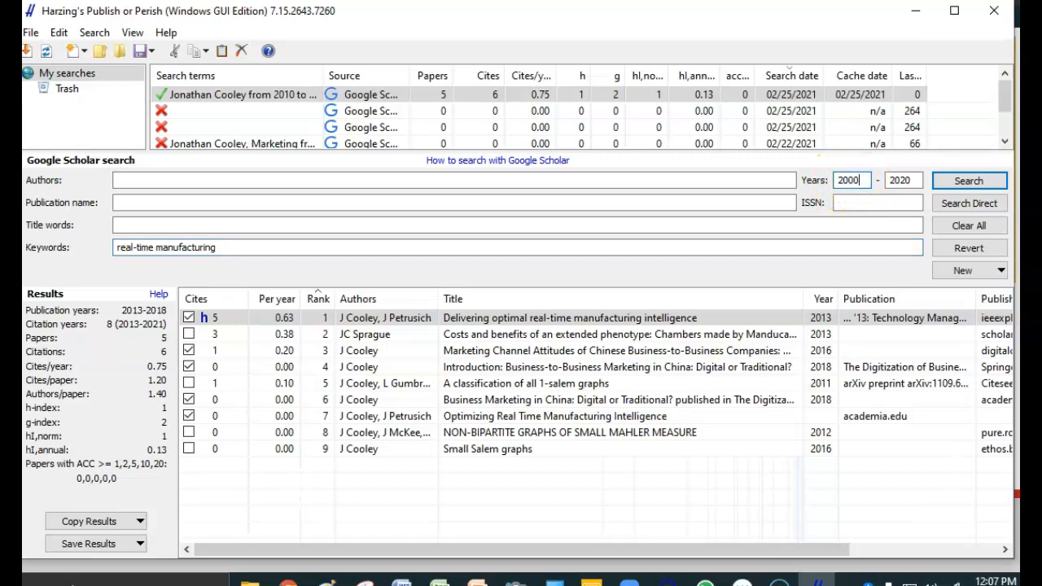
click(980, 185)
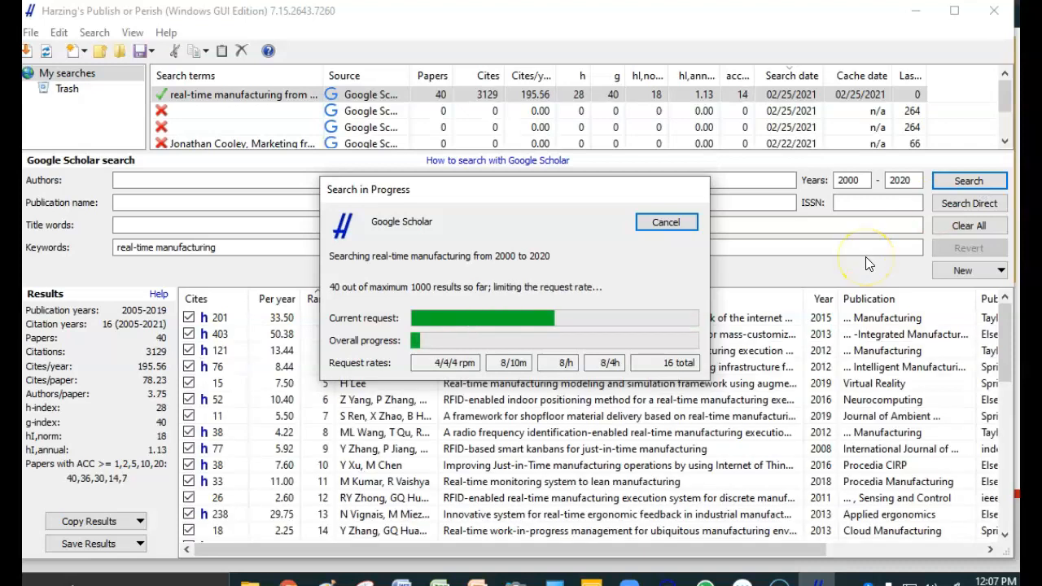
- Stop the running "real-time manufacturing" search and look over the titles, authors and citations of the papers already retrieved
click(684, 228)
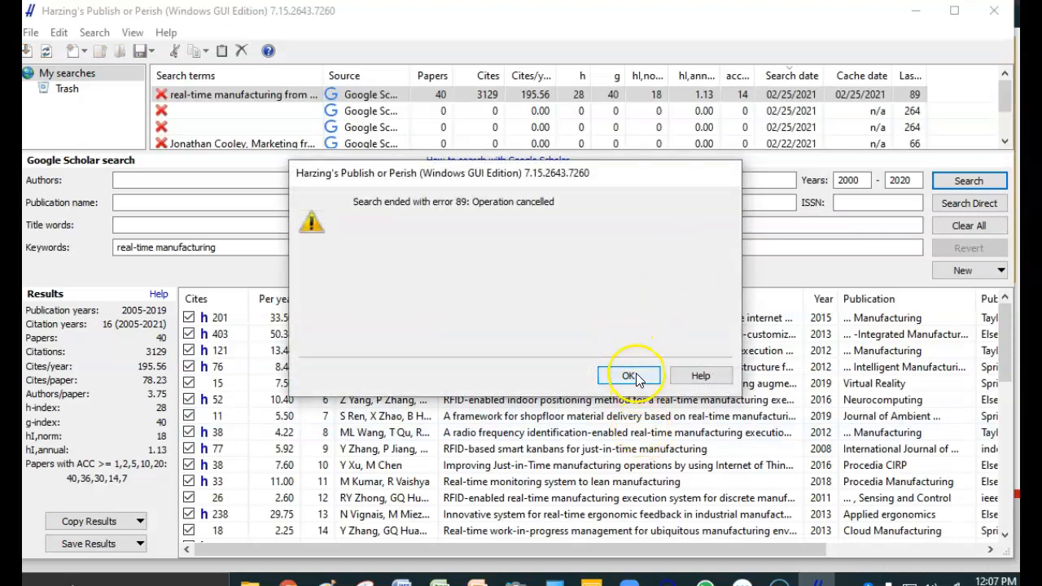
click(631, 376)
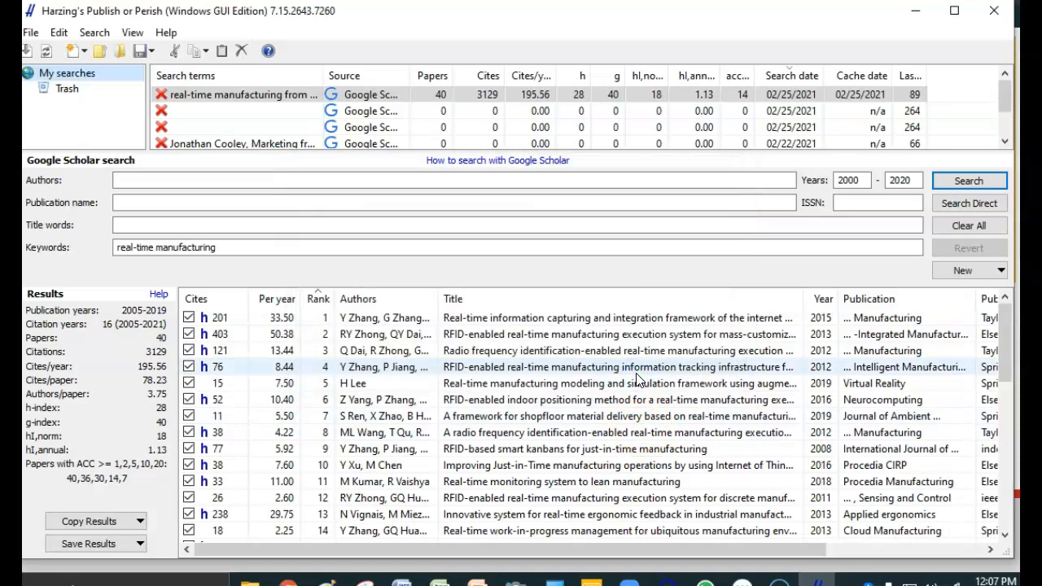
click(627, 322)
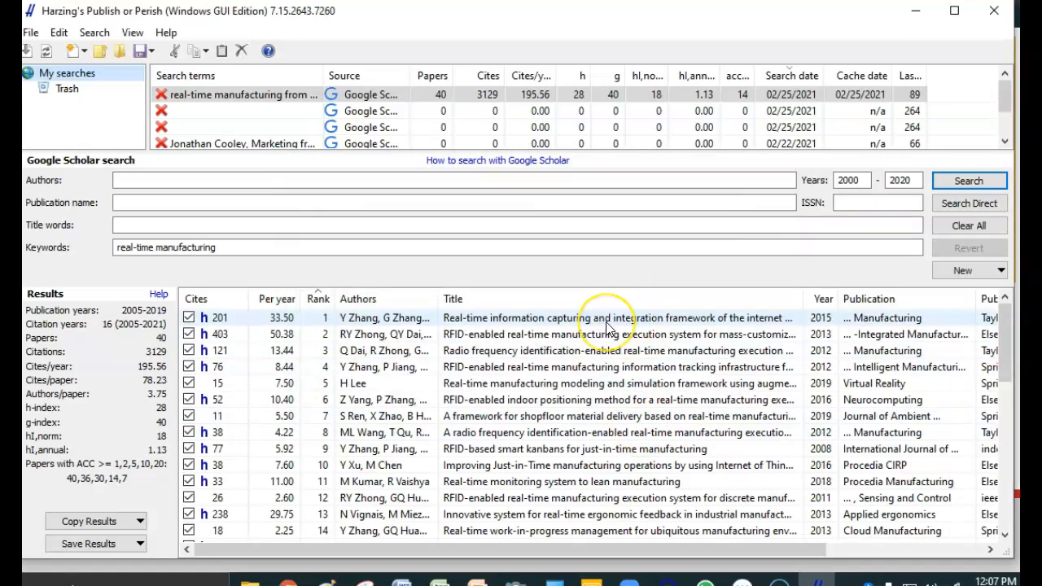
click(394, 322)
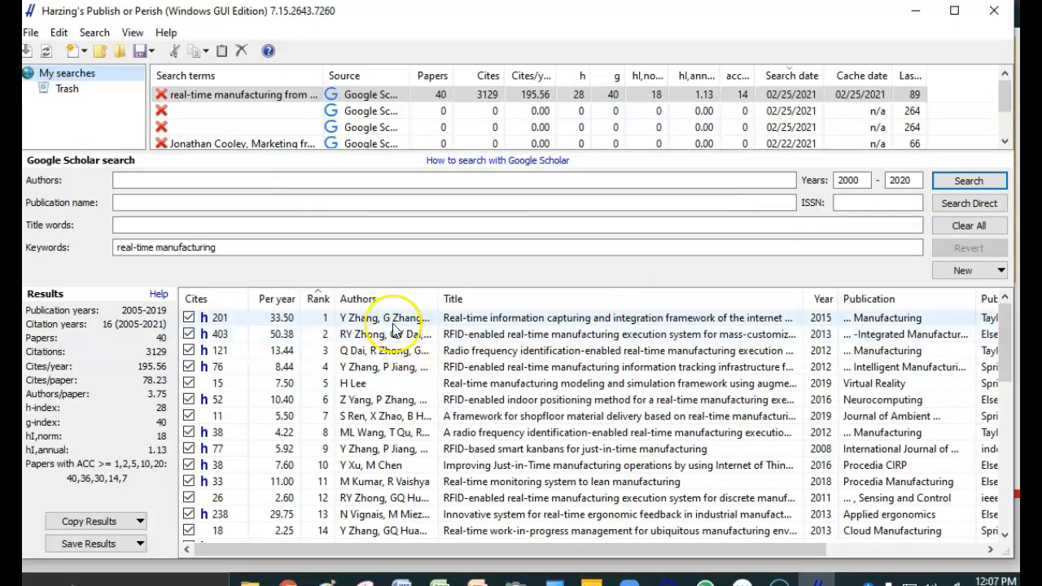
click(376, 420)
click(227, 323)
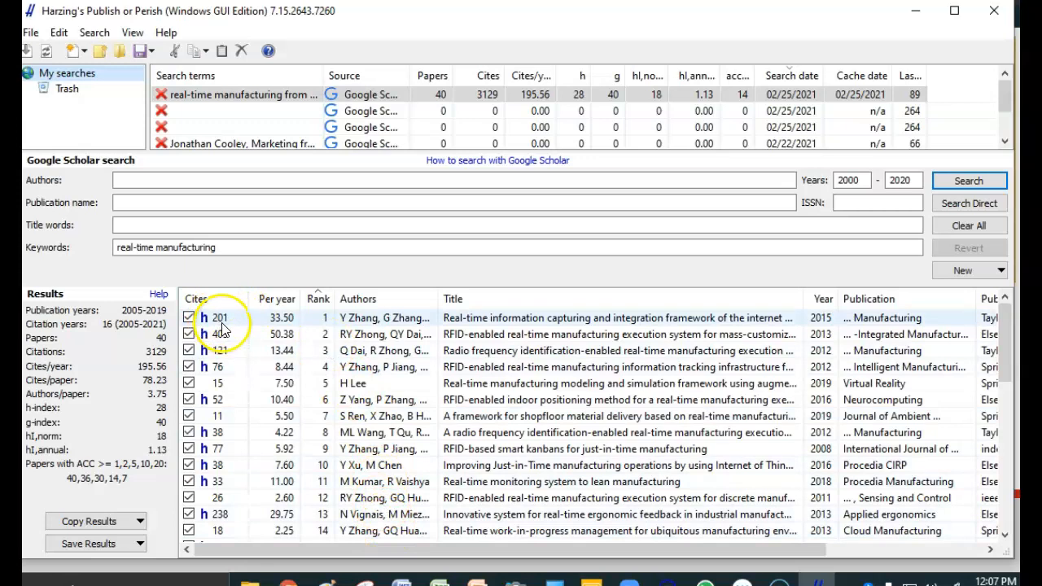
- Sort the results by citations in both directions, ending with the most cited papers first
click(214, 300)
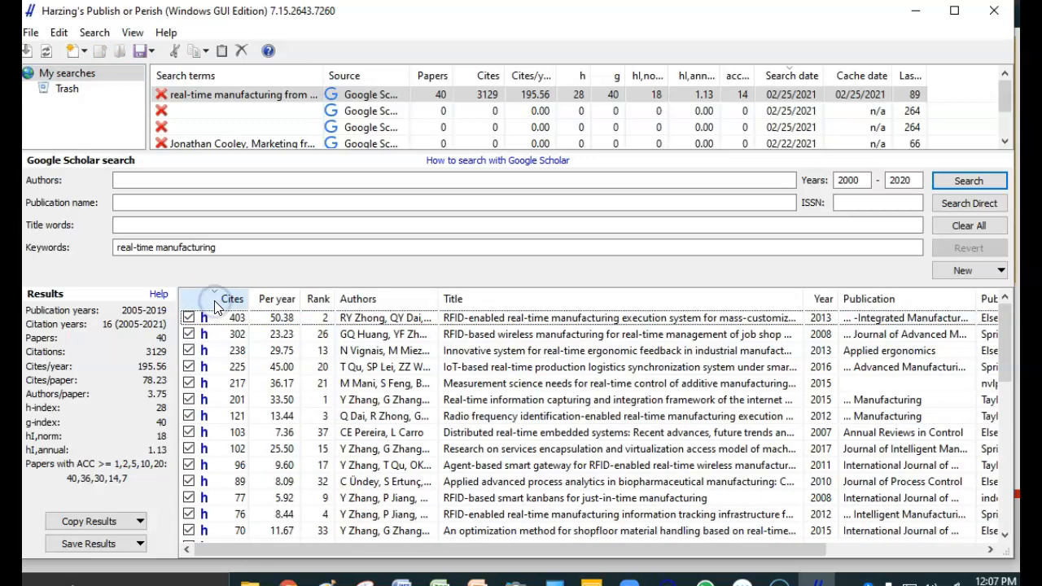
click(233, 322)
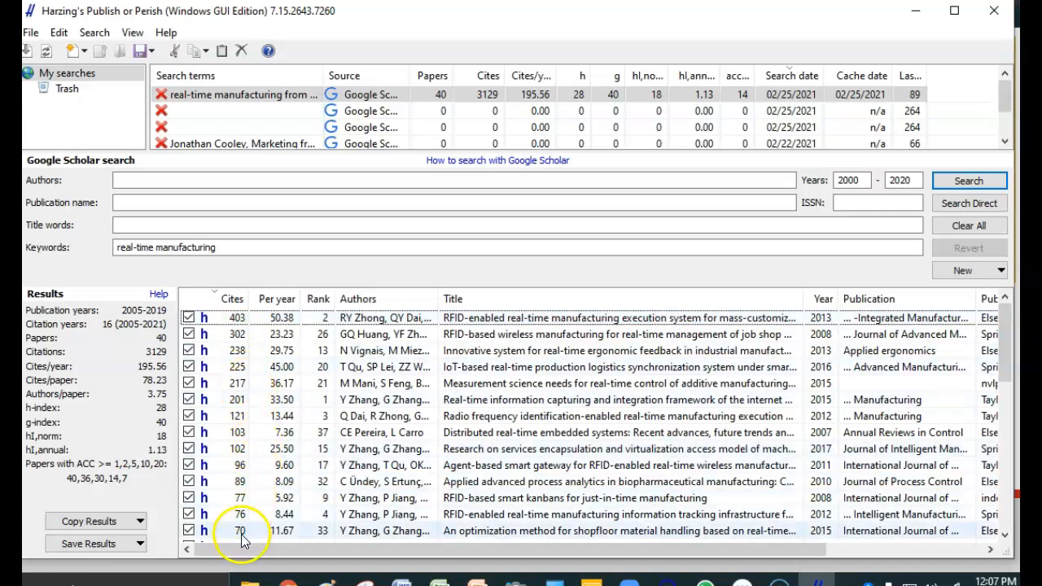
click(220, 299)
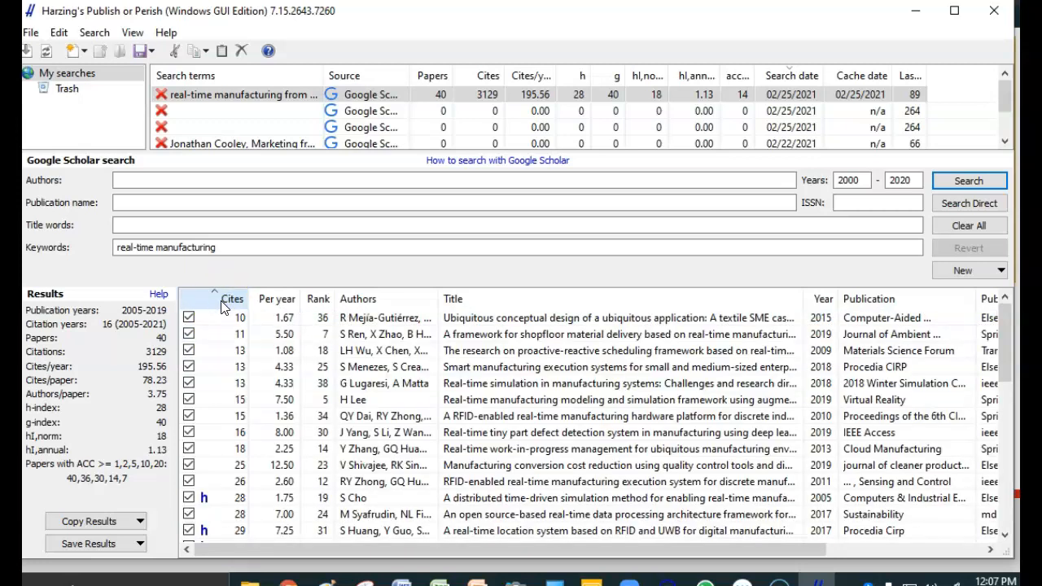
click(223, 301)
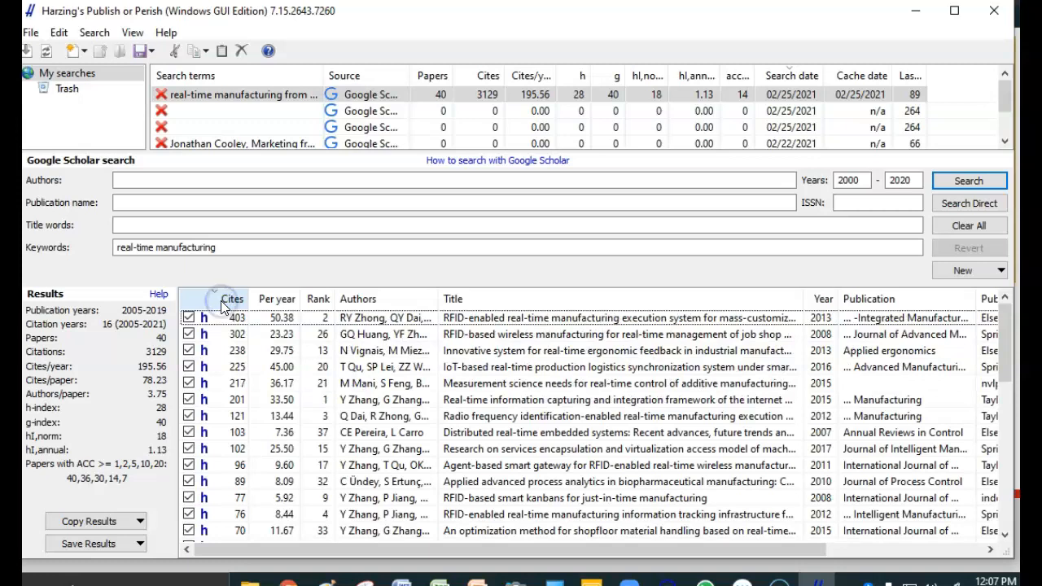
- Compare the results sorted by author, by citations per year, and by Google Scholar rank
click(358, 300)
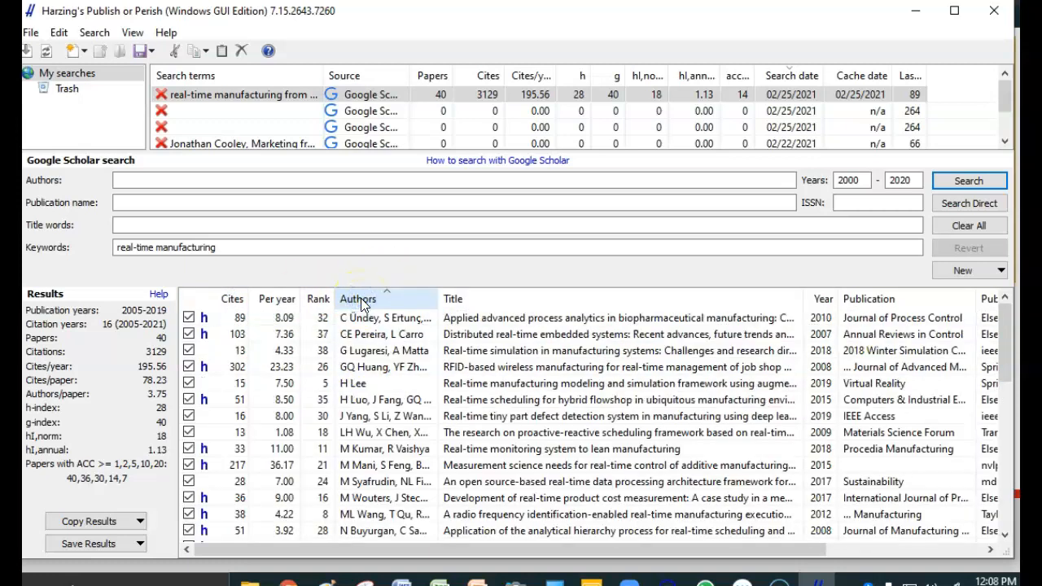
click(361, 298)
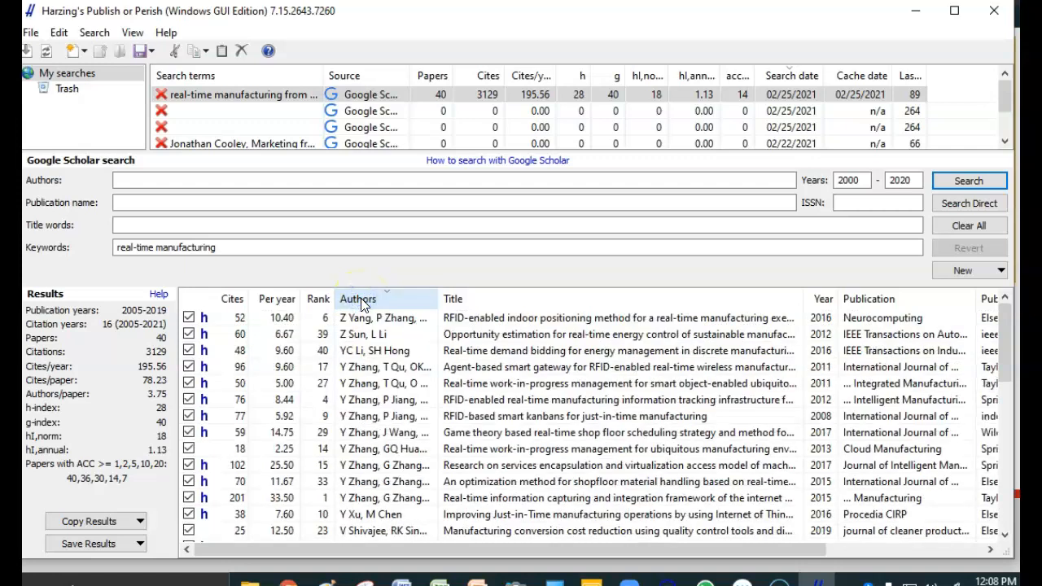
click(291, 301)
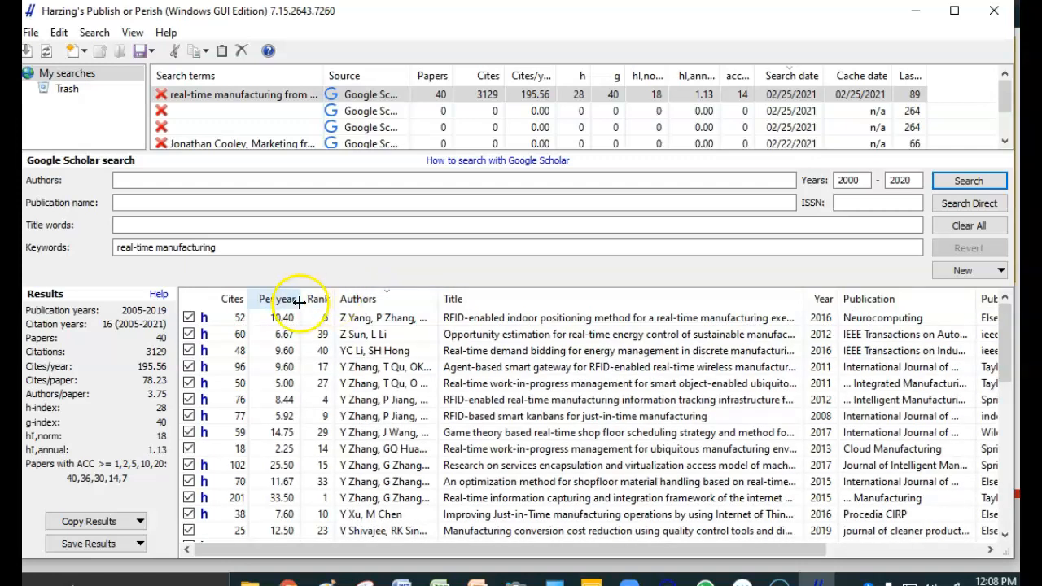
click(291, 301)
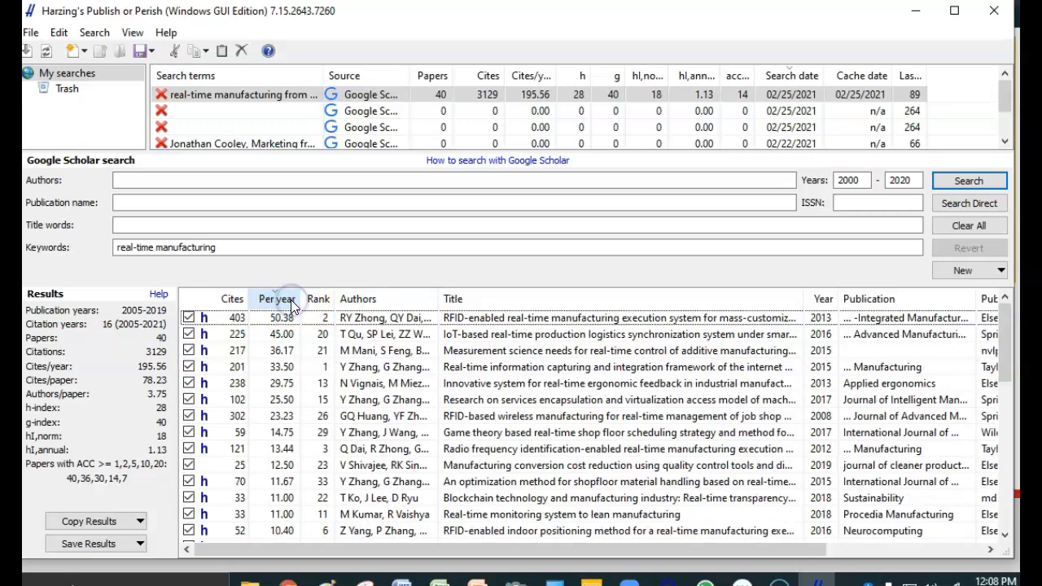
click(318, 302)
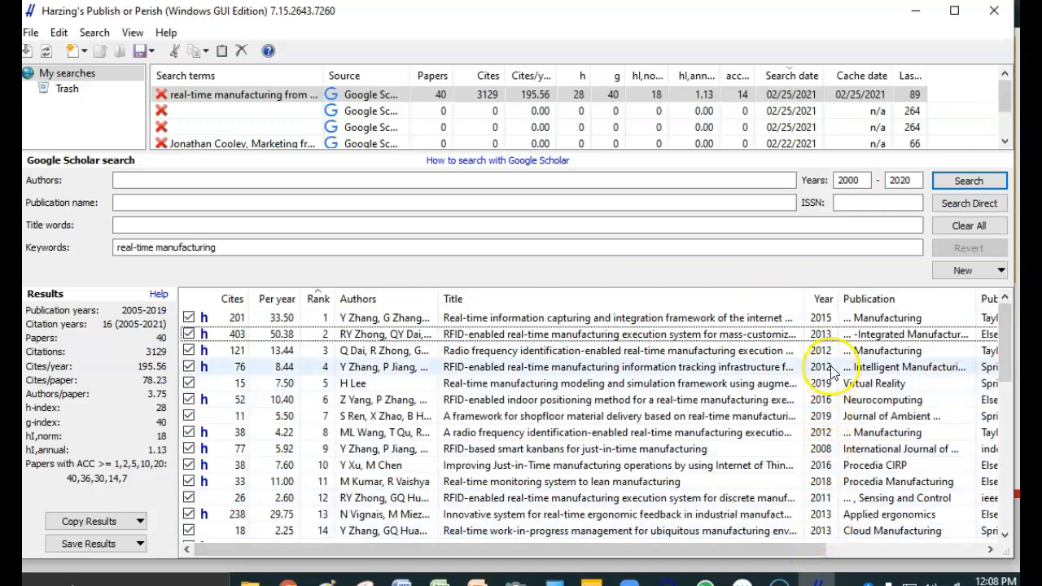
- Limit the keyword search to 2010–2020, run it again and stop it once a first batch of papers is retrieved
click(858, 182)
key(BackSpace)
key(BackSpace)
text(10)
click(969, 182)
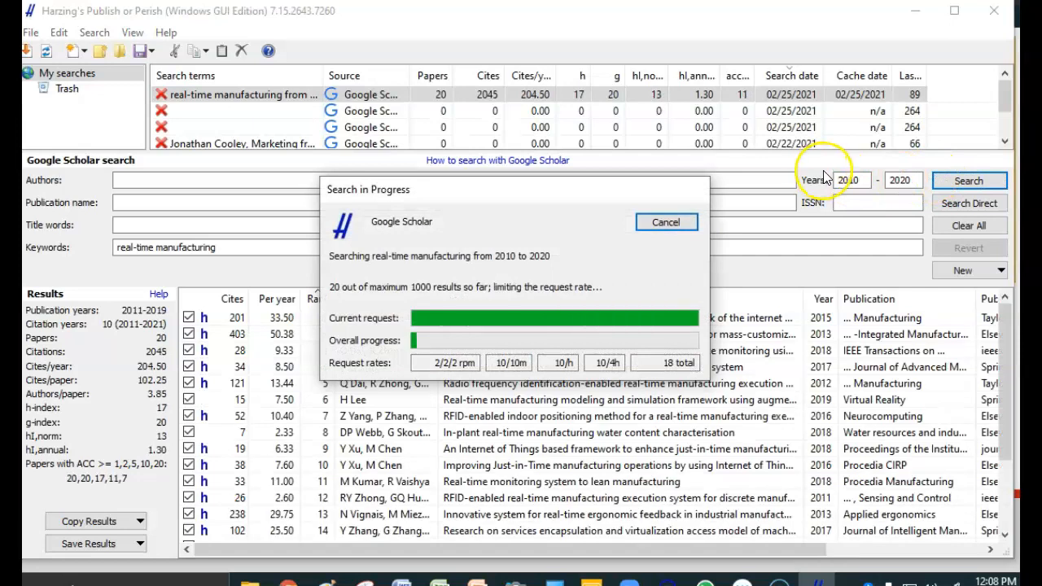
click(666, 222)
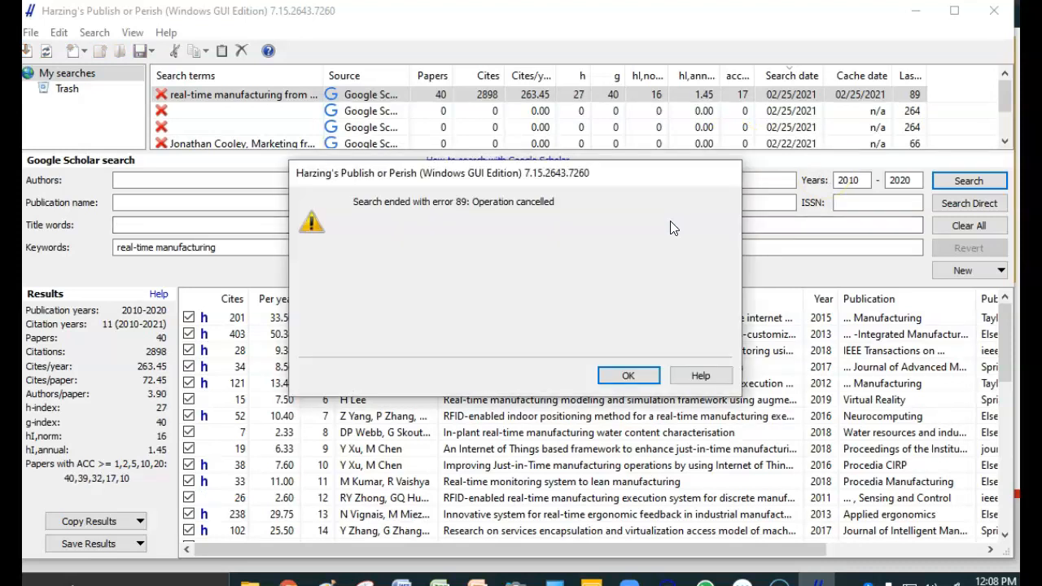
click(627, 375)
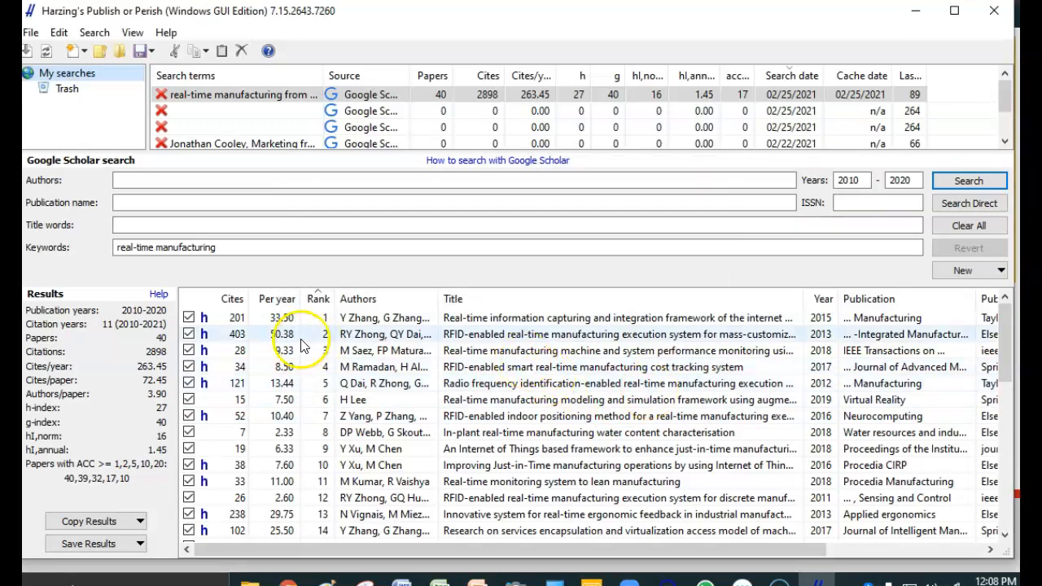
- Exclude the RFID papers ranked 2, 4, 5, 7 and 12, and sort the results by citations, highest first
click(82, 318)
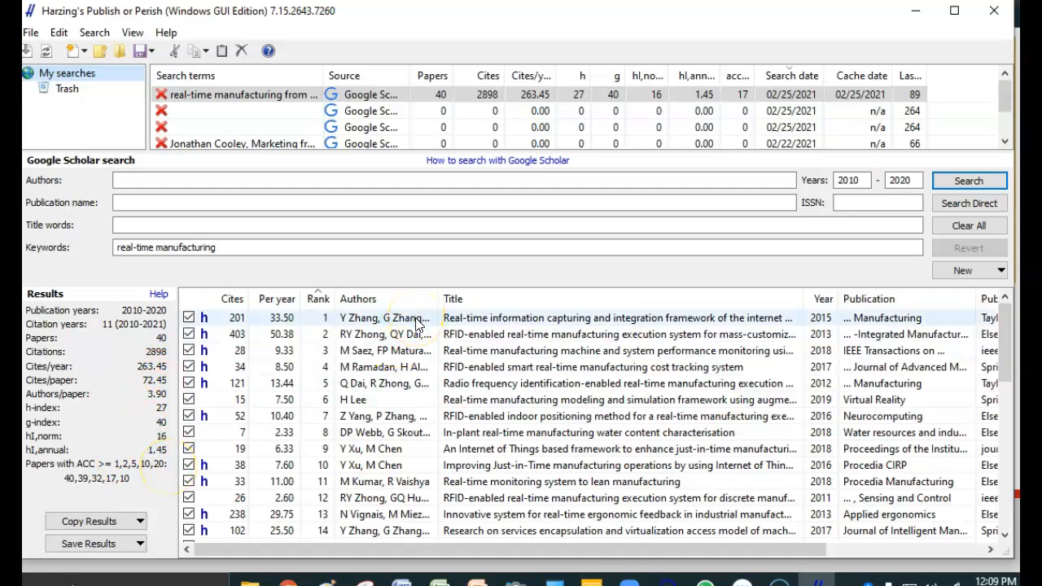
click(188, 334)
click(188, 366)
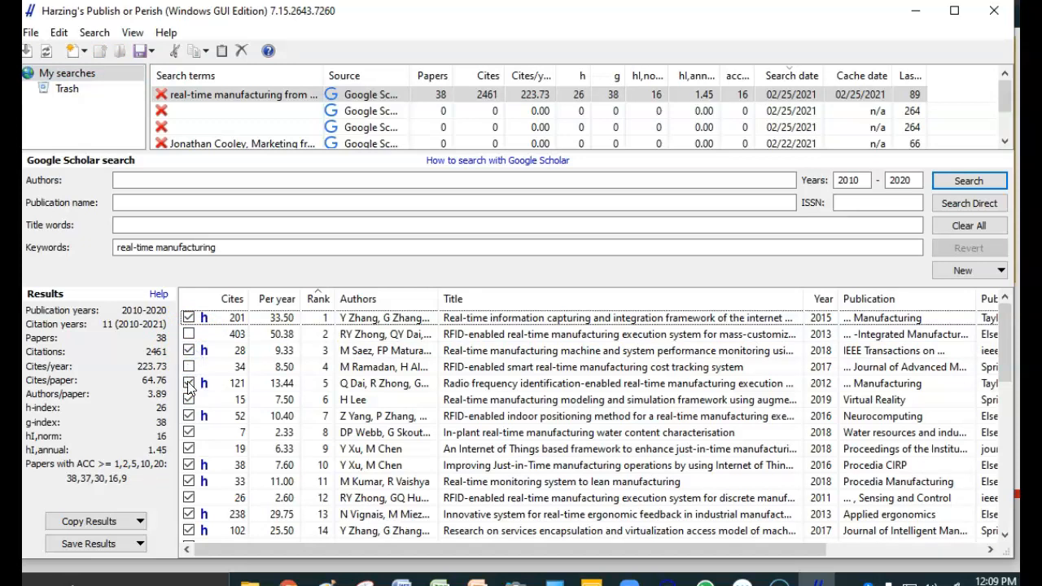
click(188, 383)
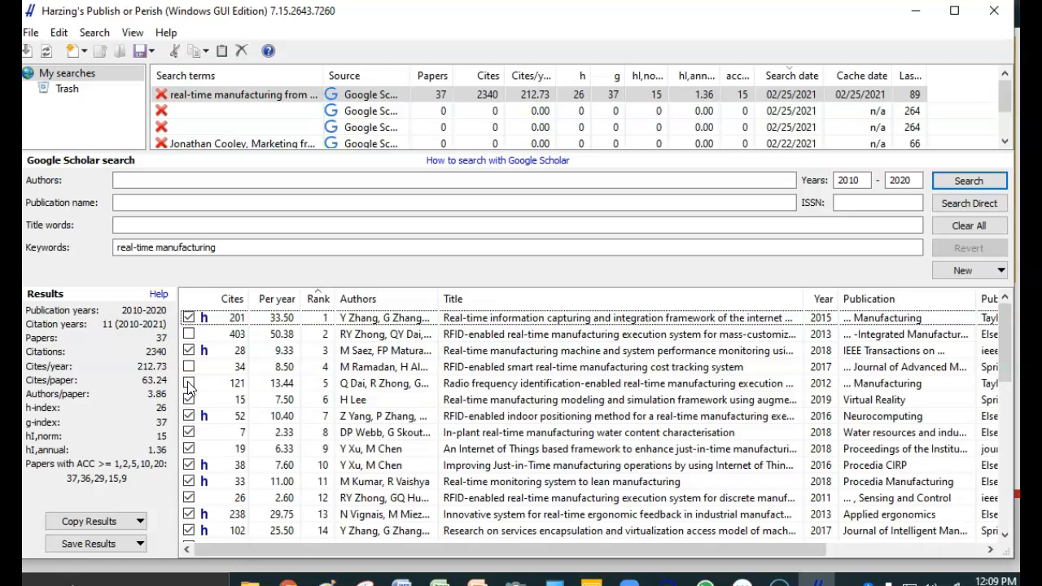
click(188, 416)
click(188, 499)
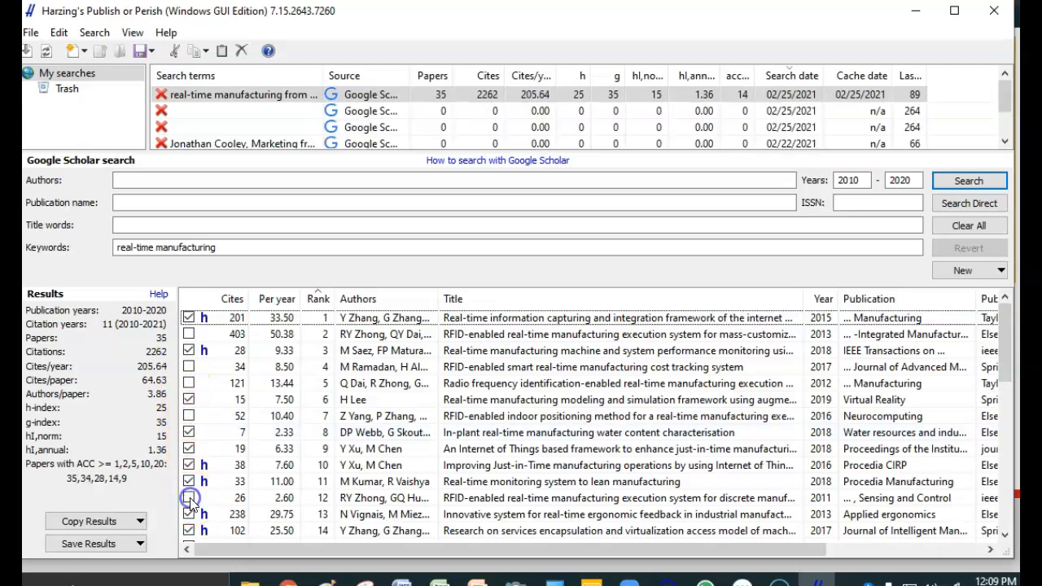
click(232, 299)
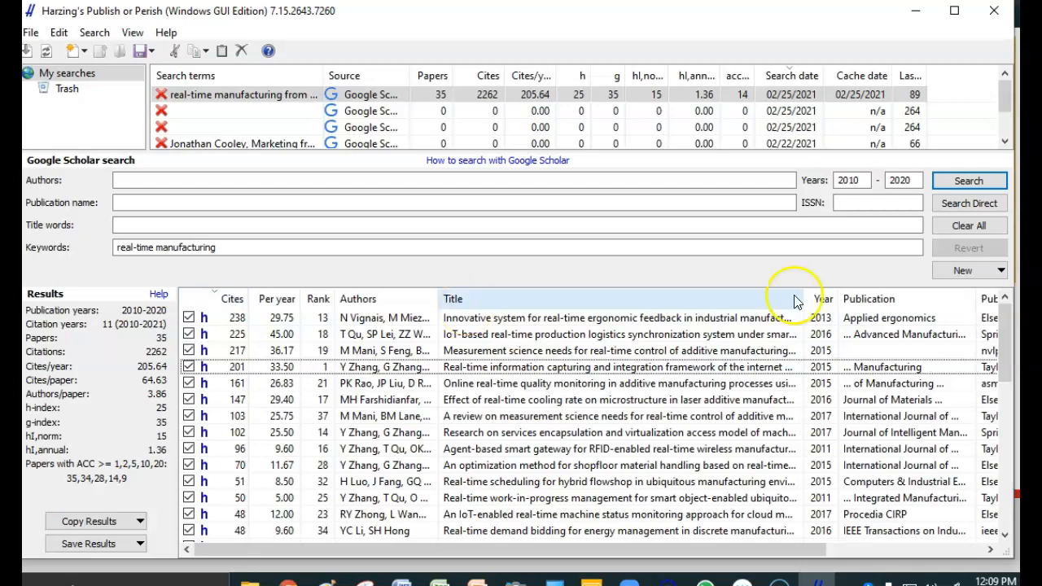
drag(1010, 341, 995, 324)
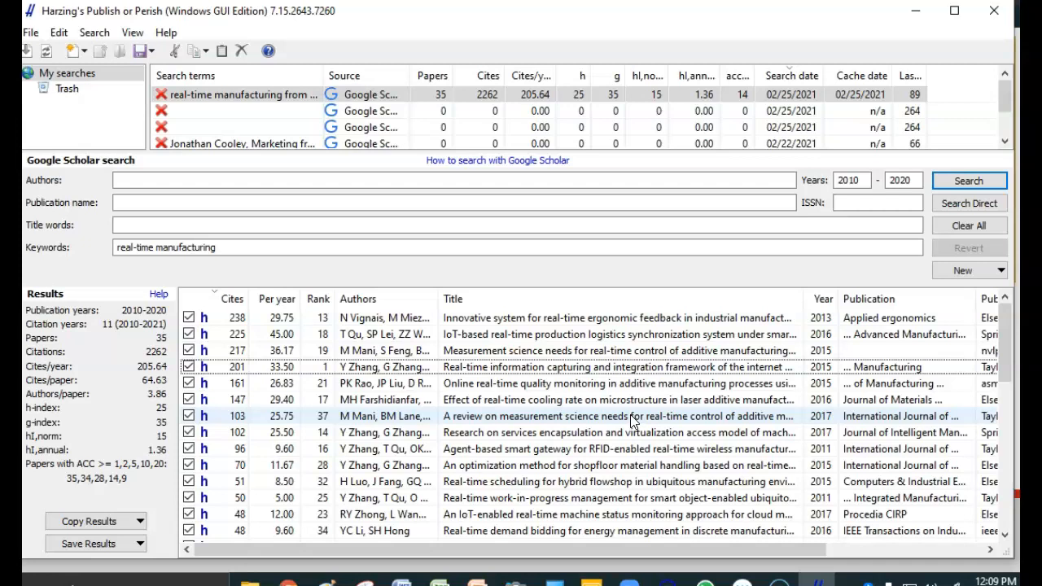
- Search for the keywords "real-time manufacturing, China", stop the search partway and look further down the list of papers
click(334, 250)
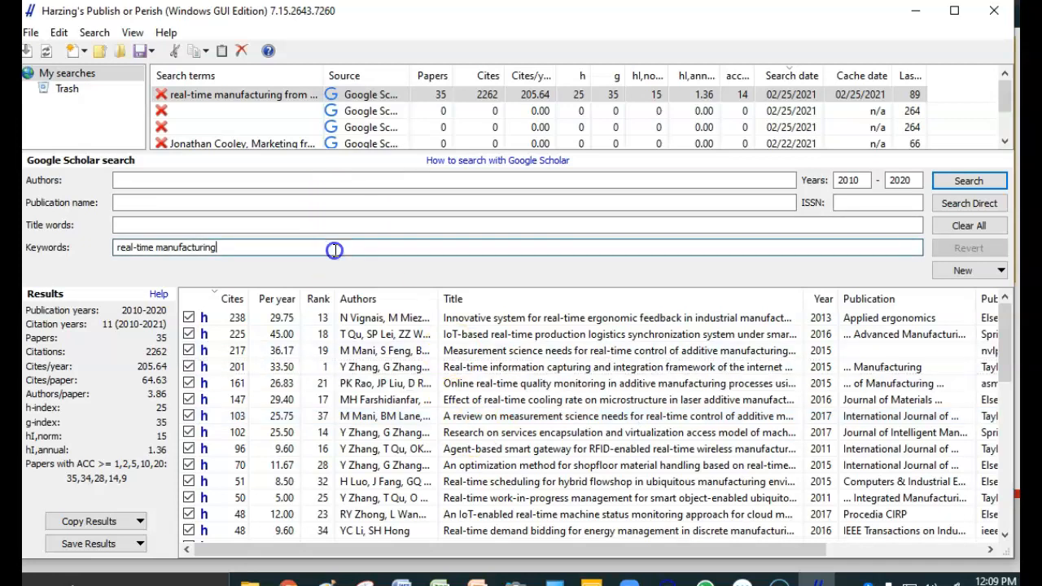
text(, China)
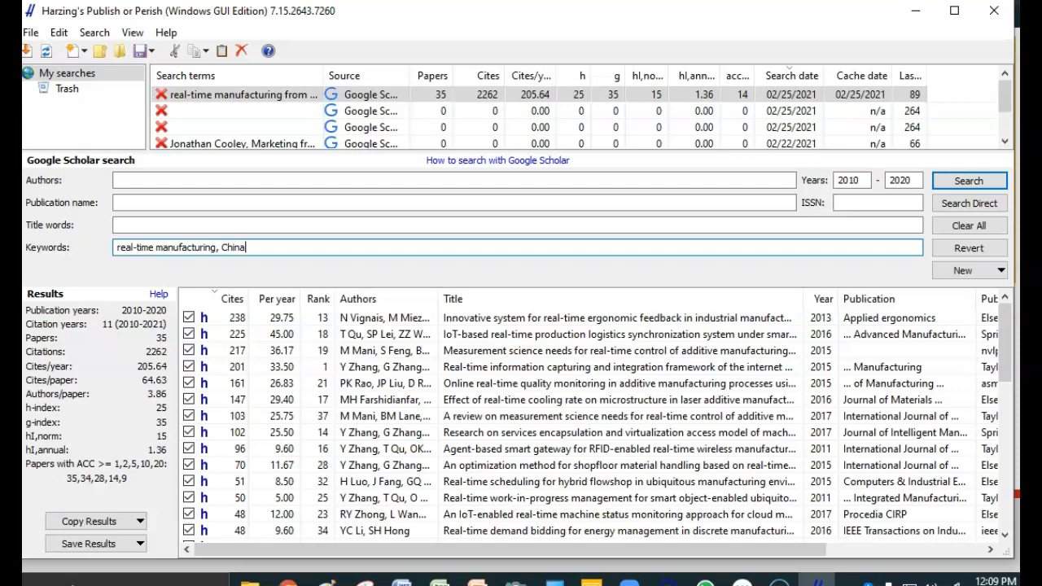
click(968, 181)
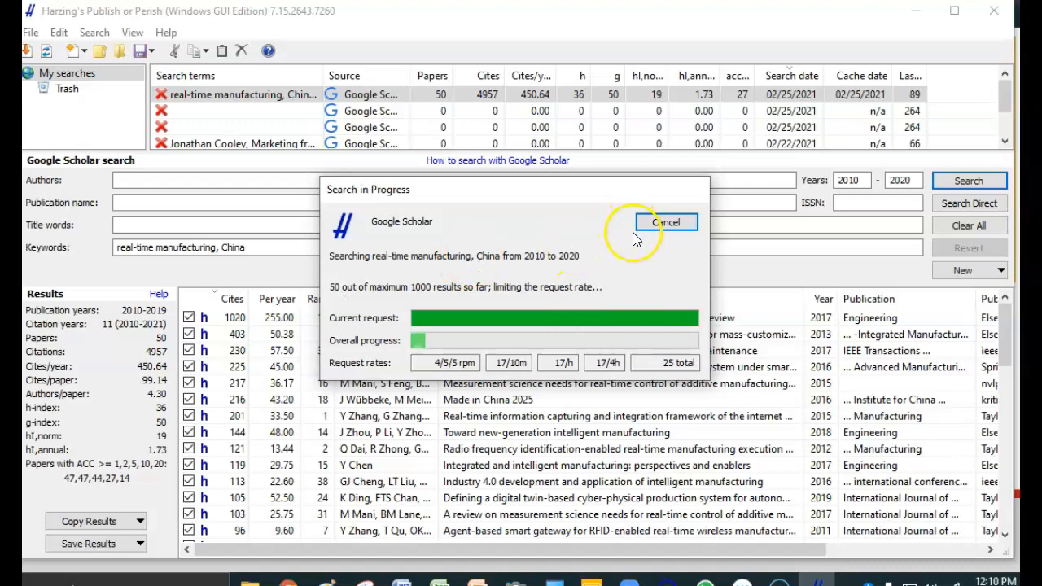
click(664, 222)
click(630, 375)
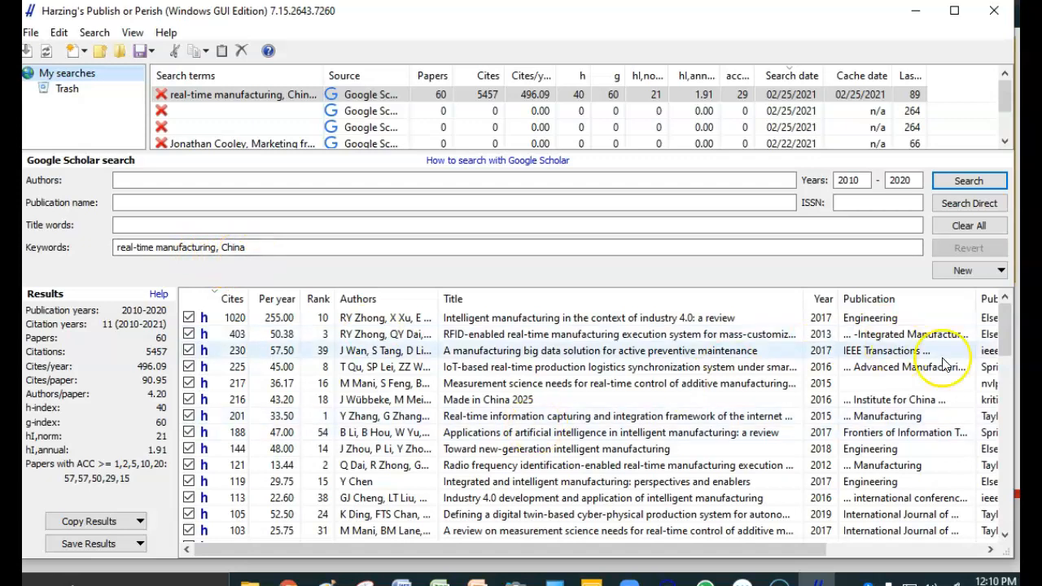
drag(1006, 327, 1012, 403)
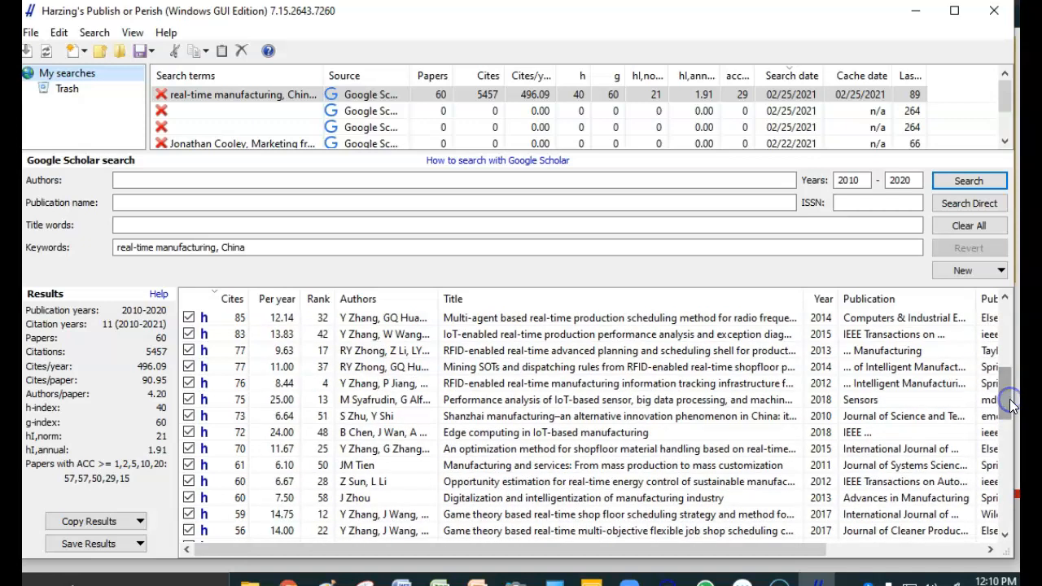
- Narrow the keyword search to one author by entering the author's surname, and run it
click(157, 179)
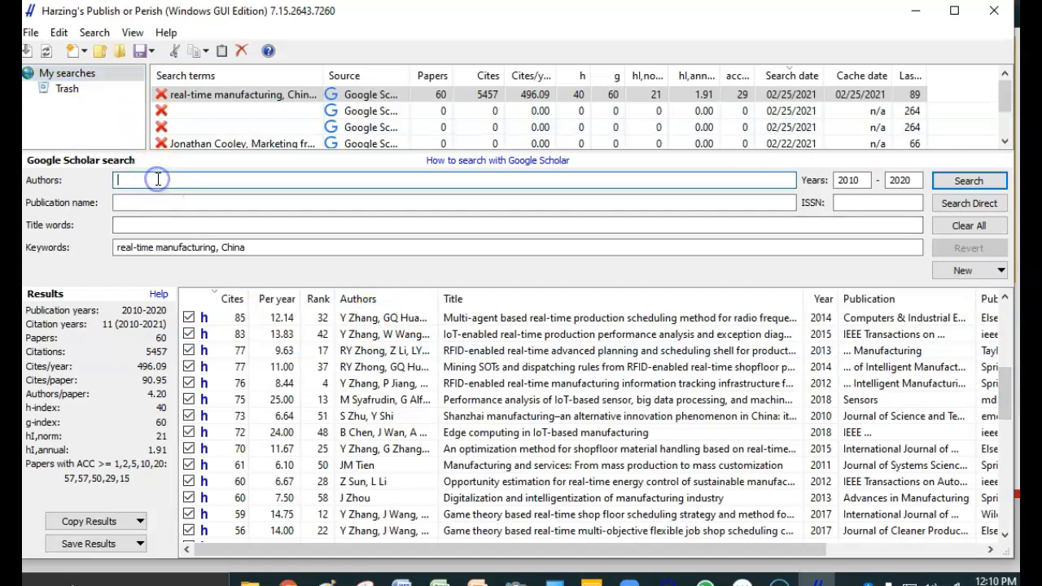
text(Cooley)
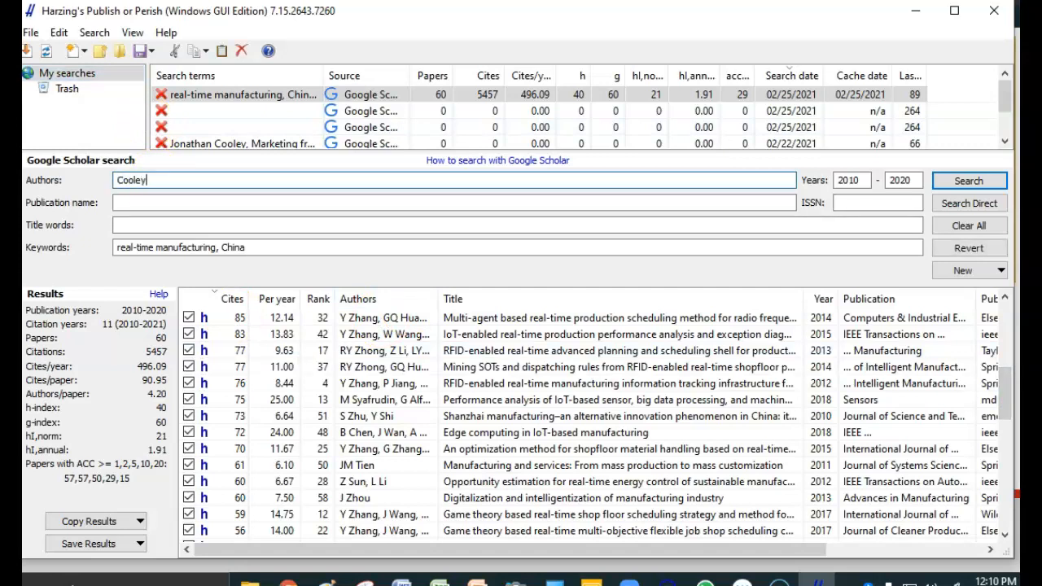
click(968, 180)
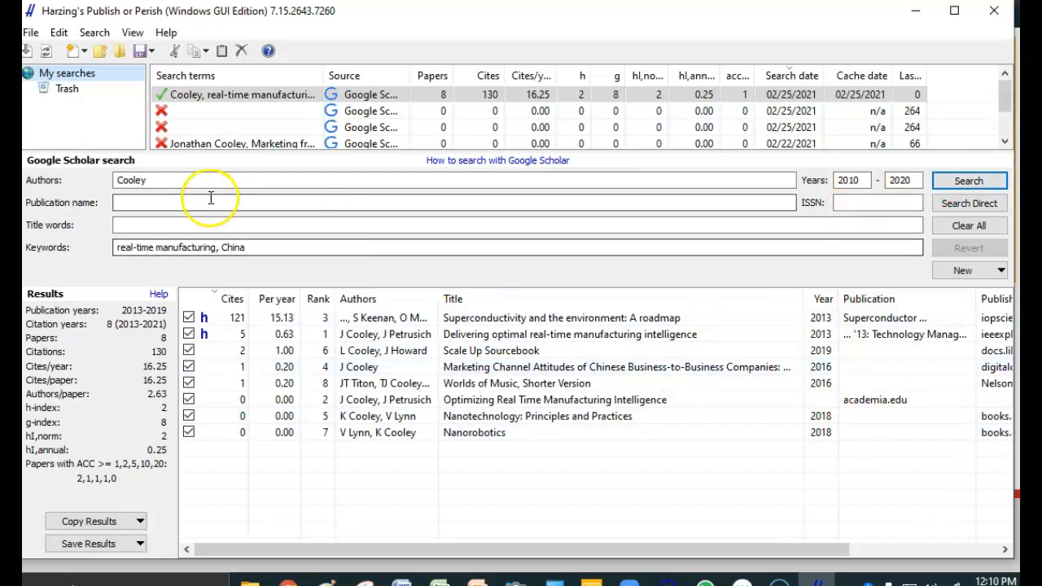
- Remove the author from the search, rerun it with only the keywords "real-time manufacturing, China", and stop it partway
click(167, 178)
key(BackSpace)
key(BackSpace)
key(BackSpace)
key(BackSpace)
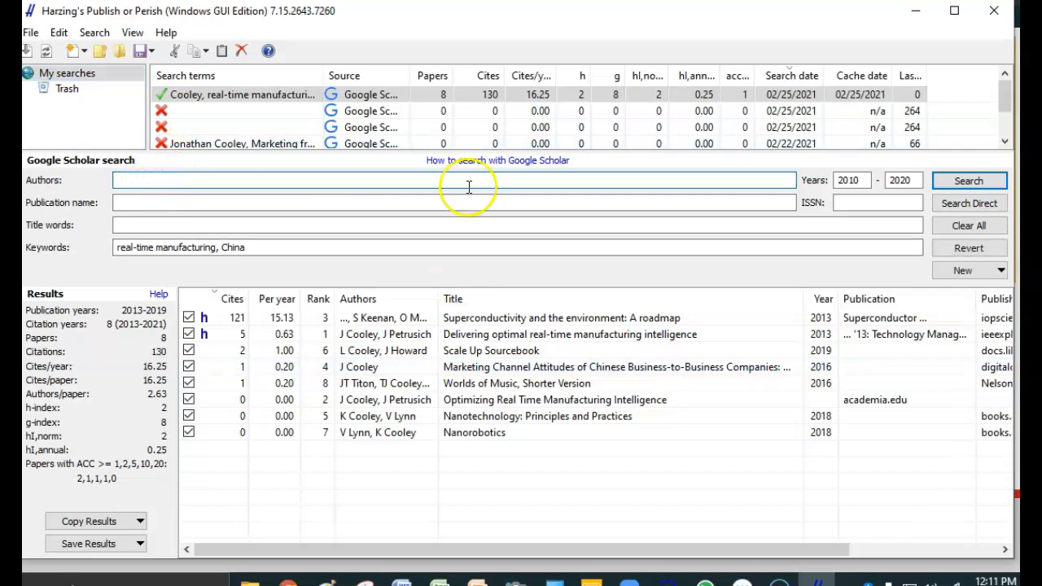
click(971, 181)
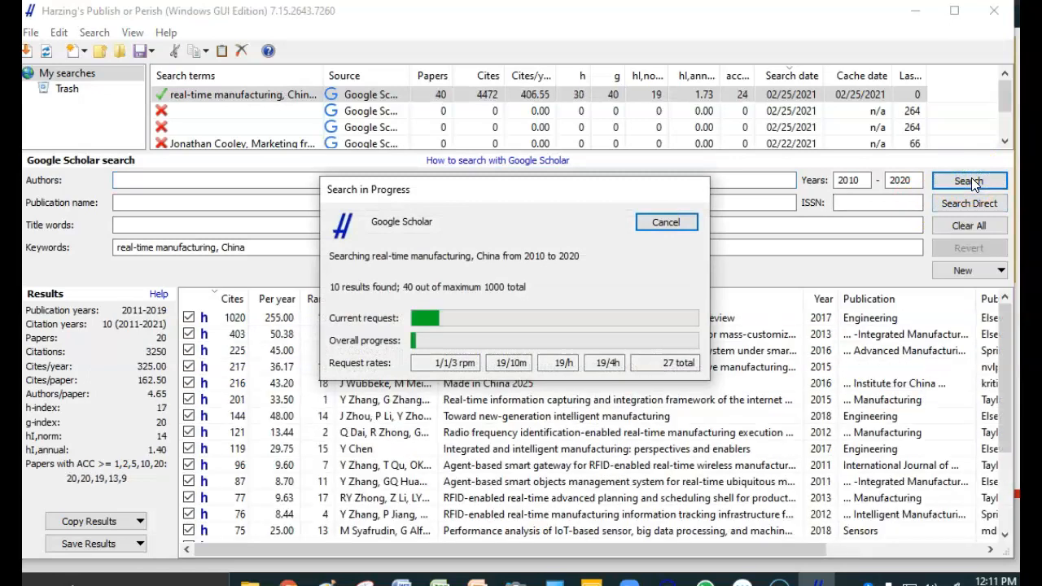
click(666, 221)
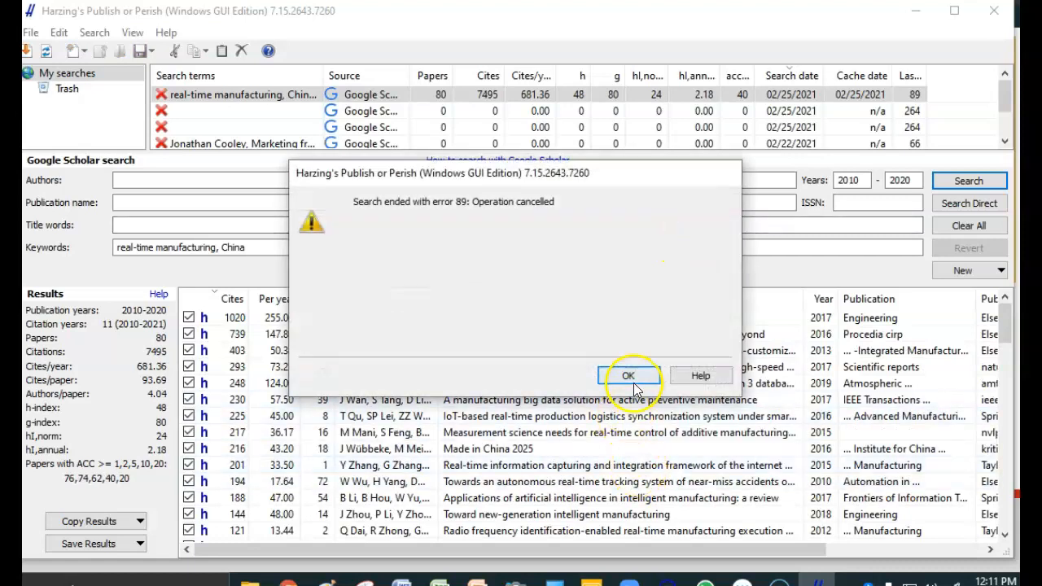
click(634, 381)
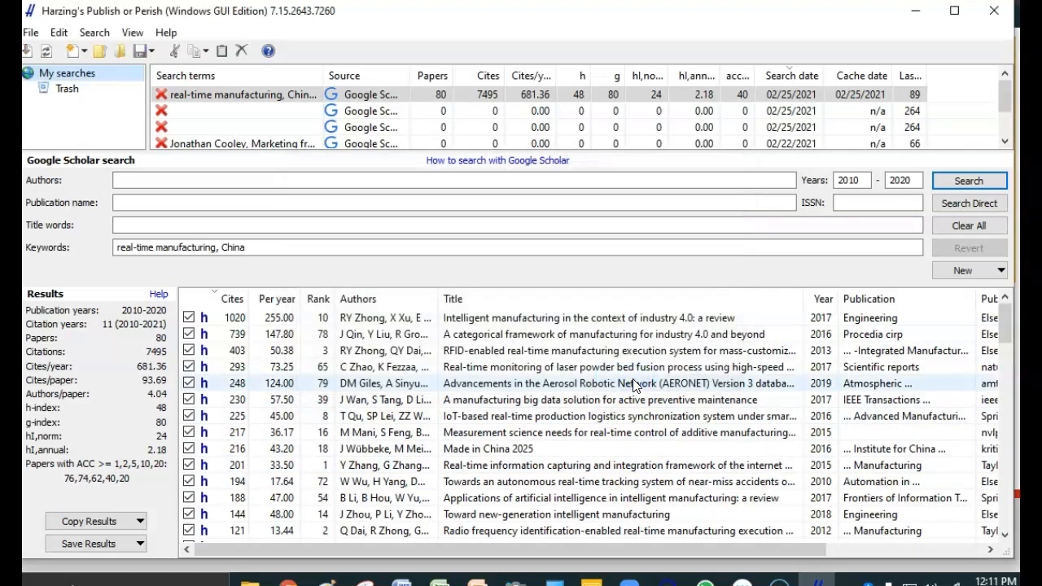
- Exclude the two RFID-enabled manufacturing execution papers ranked 3 and 2 from the results
click(188, 351)
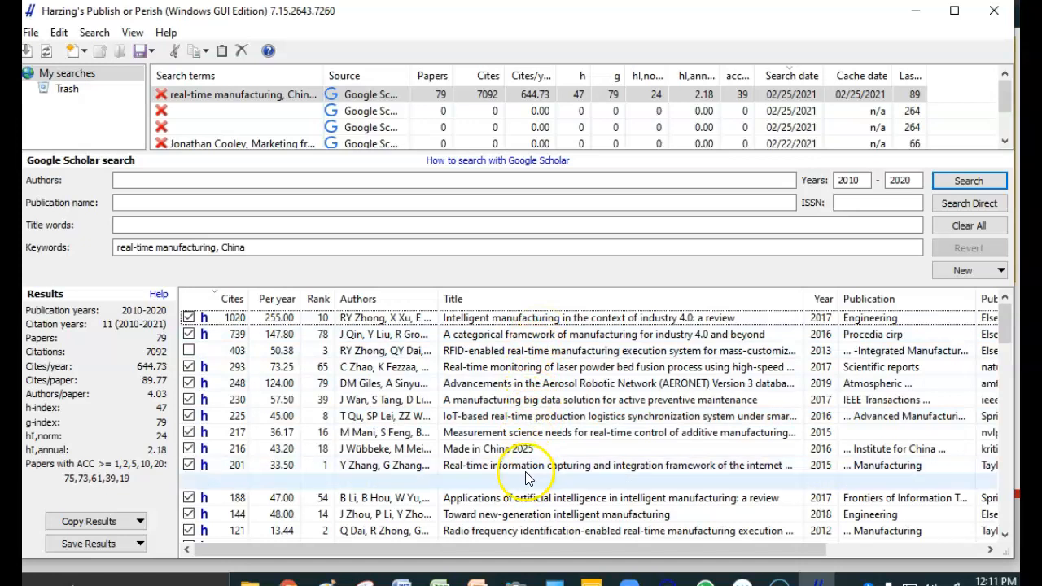
click(189, 531)
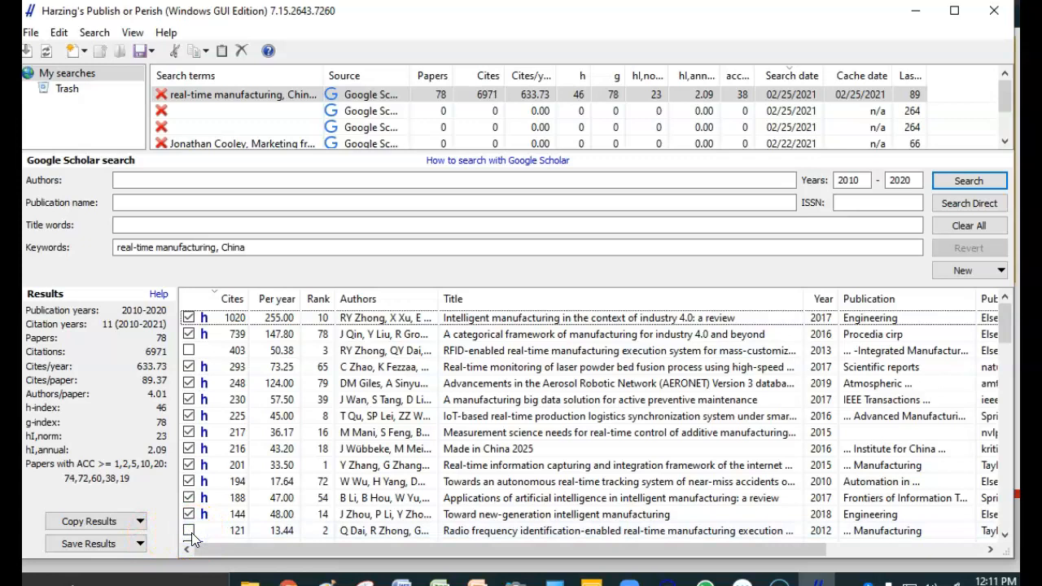
- Copy the search metrics for Excel with header
click(91, 525)
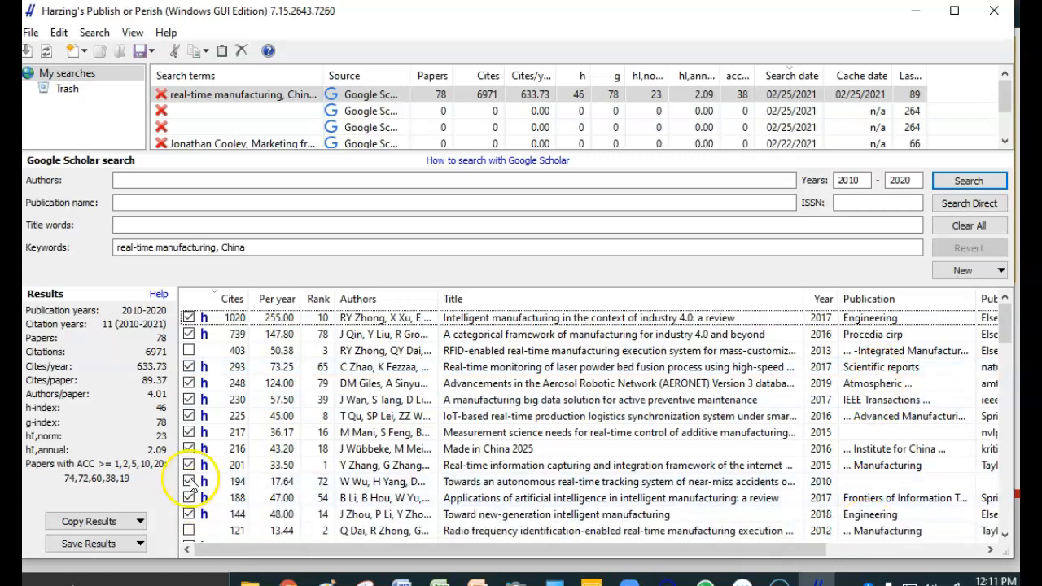
click(121, 526)
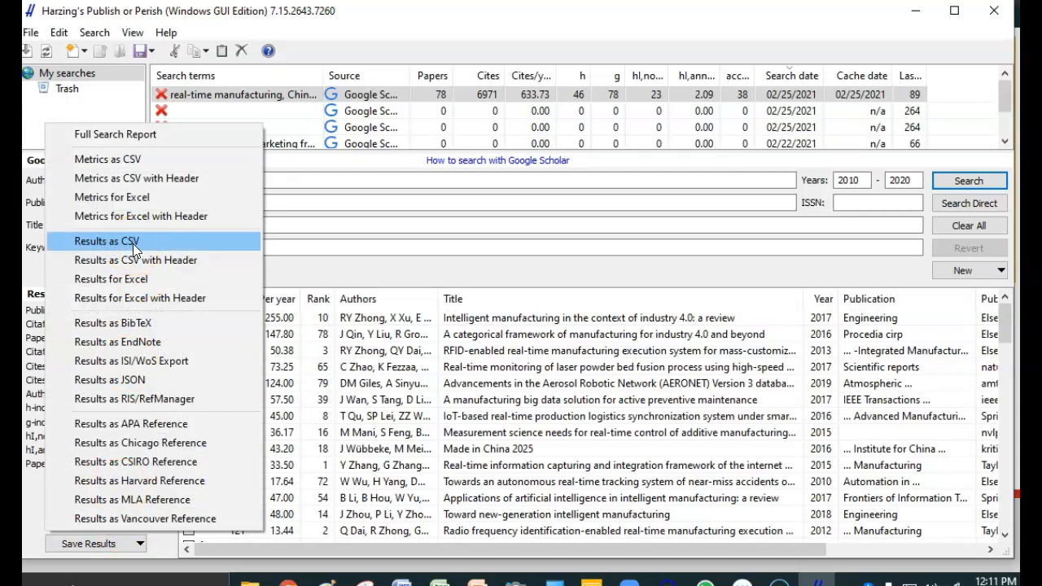
click(142, 264)
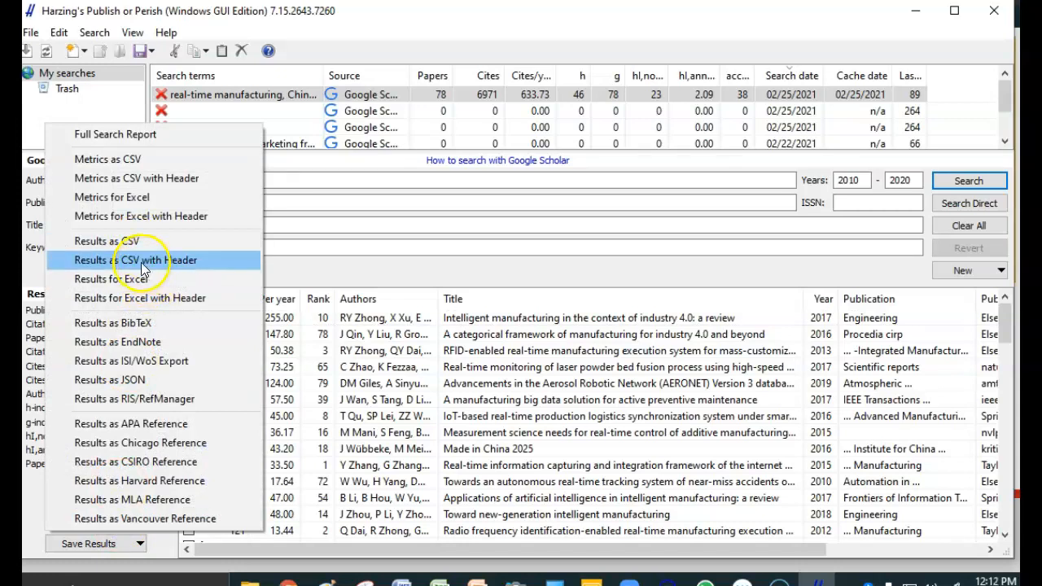
click(144, 218)
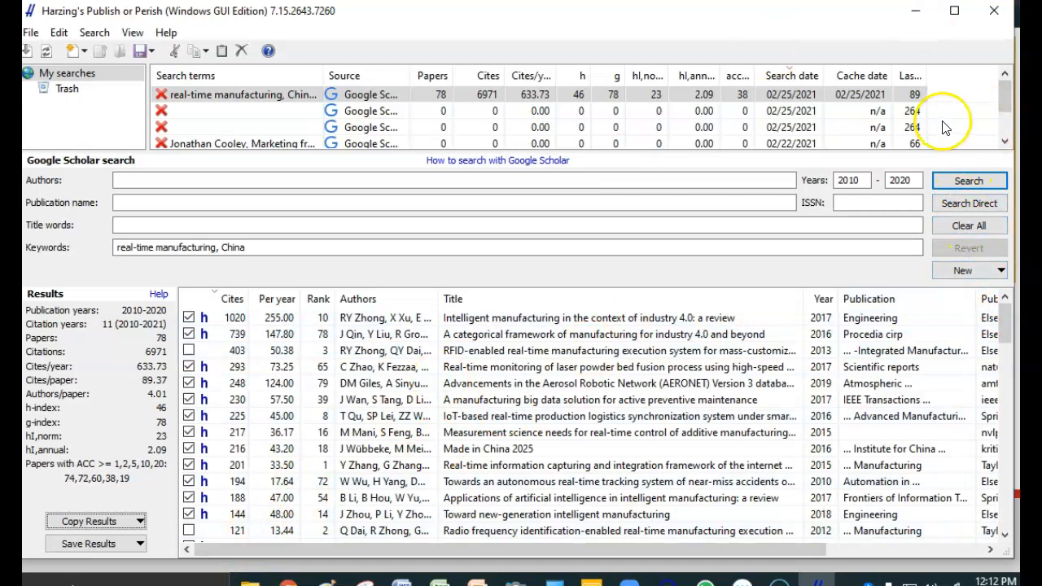
click(1005, 142)
click(1005, 142)
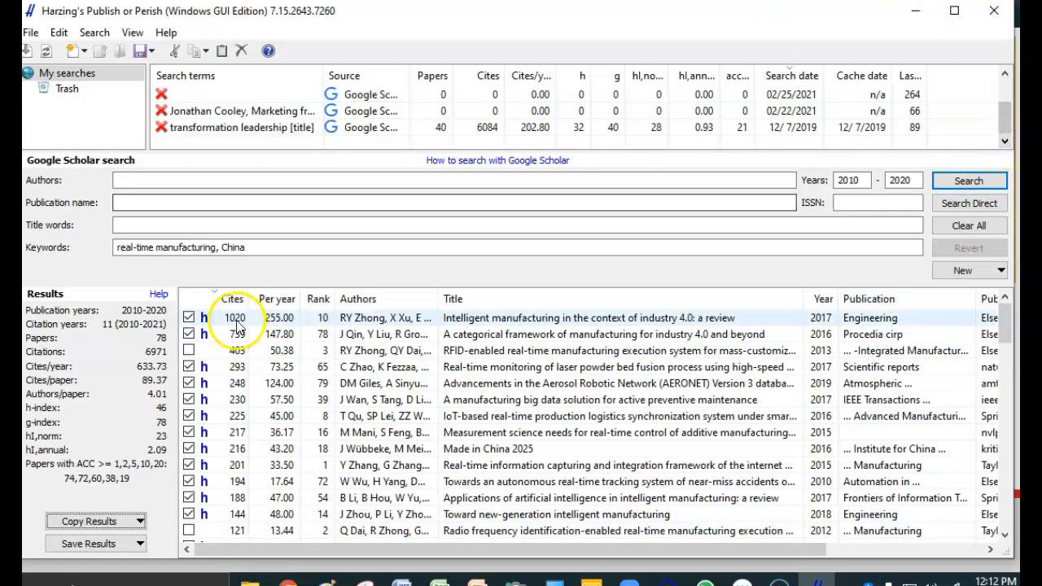
click(105, 525)
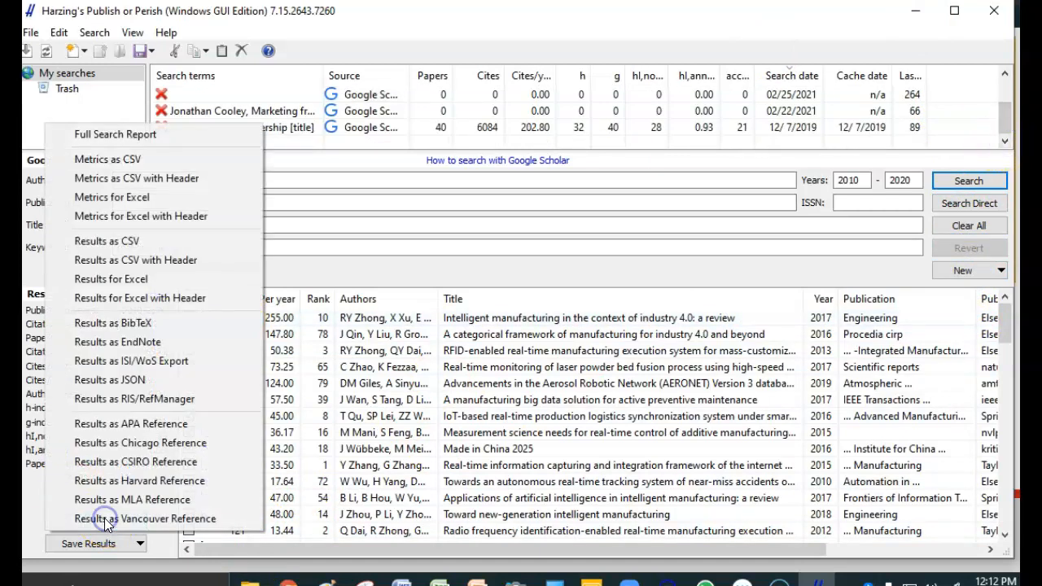
click(166, 218)
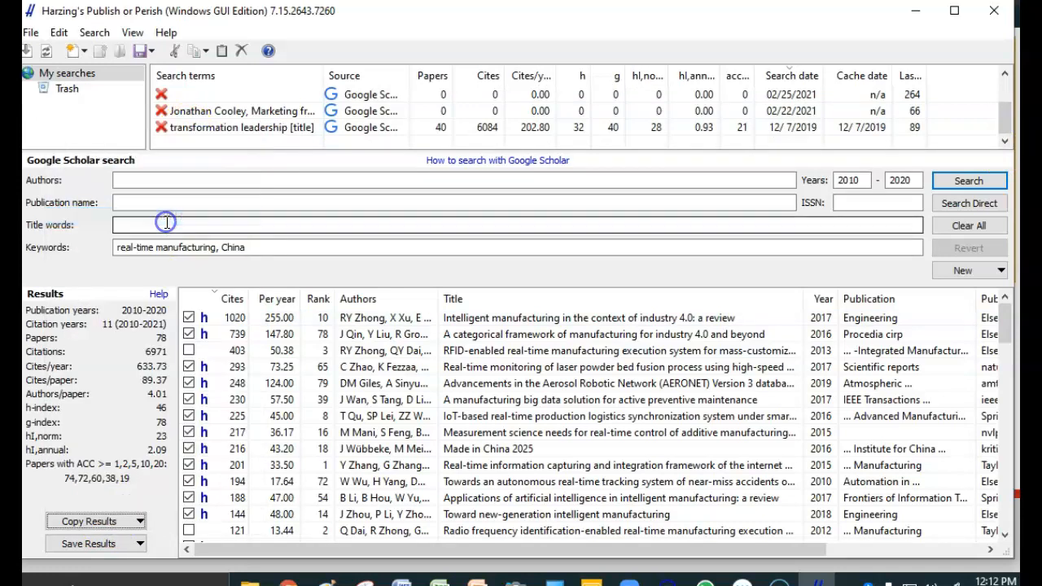
- Save the results as APA references in the Documents folder, as a Rich Text file named "Real time manufacturing search"
click(79, 550)
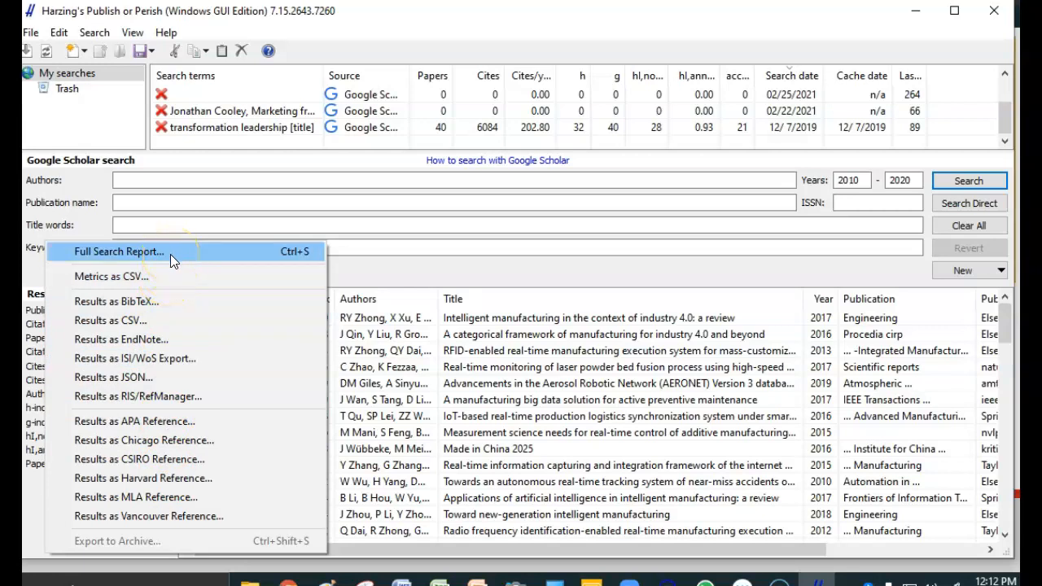
click(172, 421)
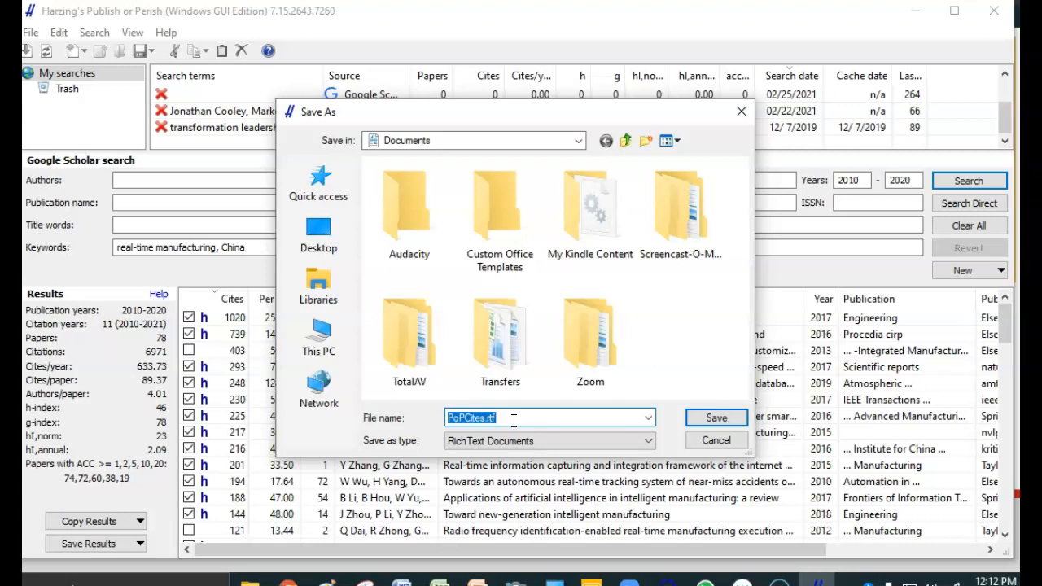
text(Real time m a)
key(BackSpace)
key(BackSpace)
key(BackSpace)
text(an ufac)
key(BackSpace)
key(BackSpace)
key(BackSpace)
text(g)
key(BackSpace)
text(facturing searh)
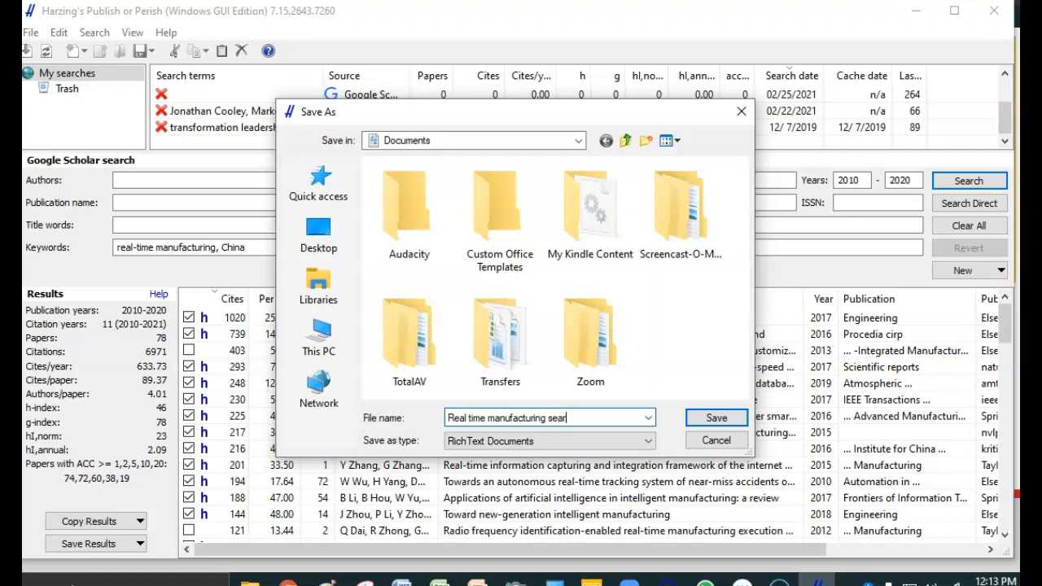
click(716, 418)
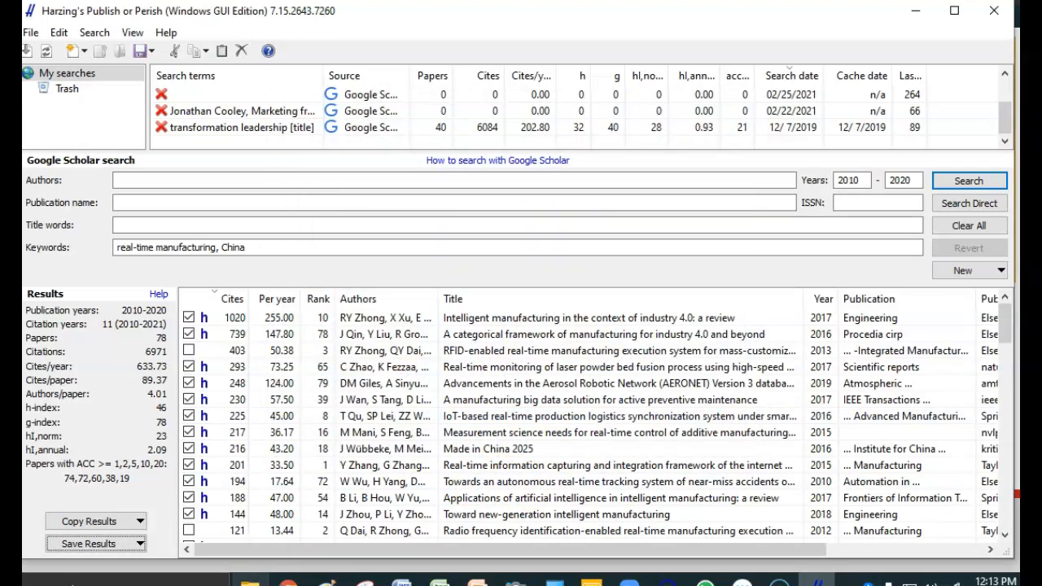
- Switch to File Explorer, sort the Documents folder by date modified, and open "Real time manufacturing search.rtf" in Word
click(250, 580)
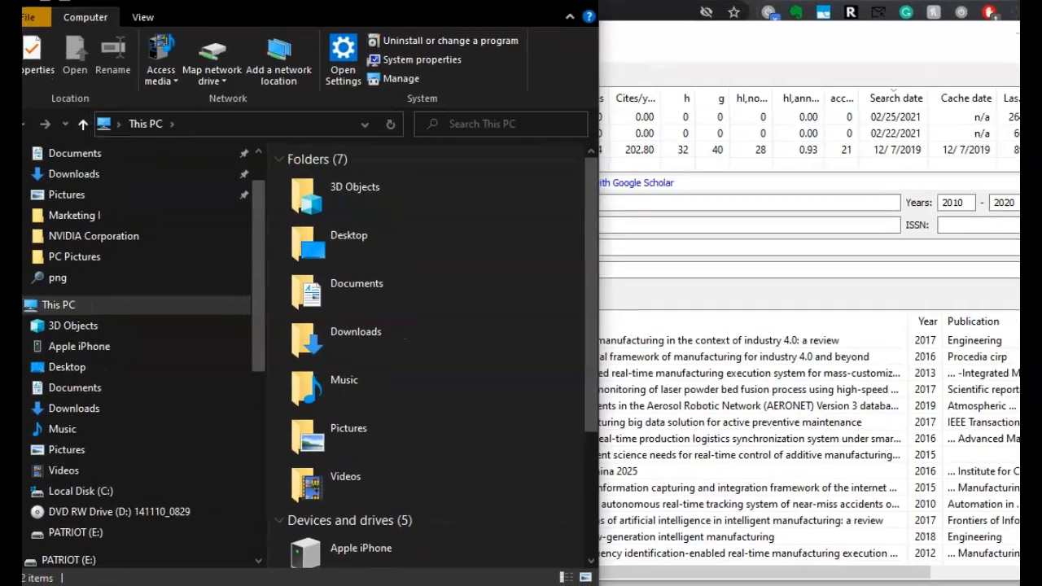
click(87, 387)
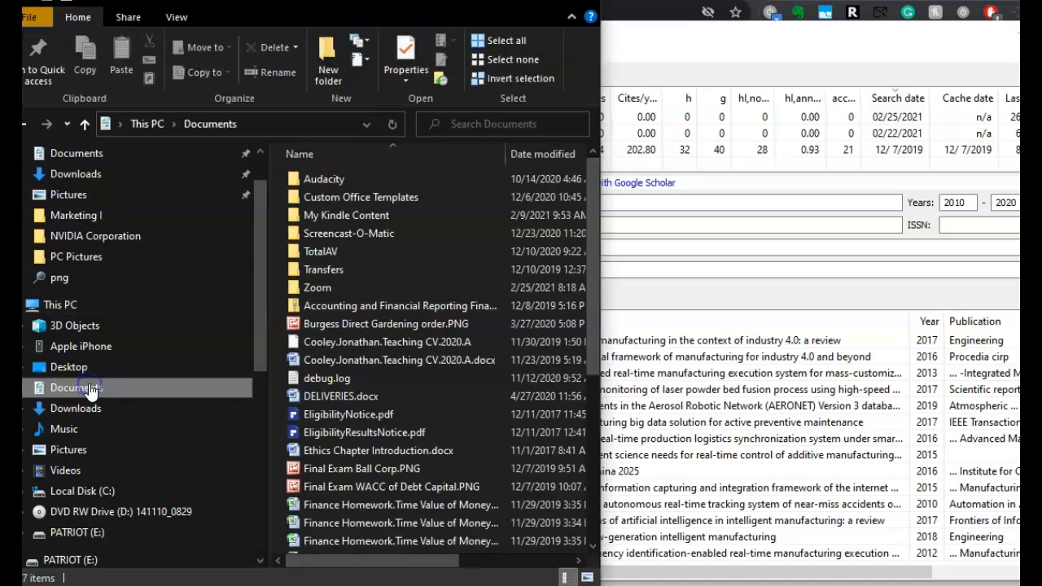
click(533, 153)
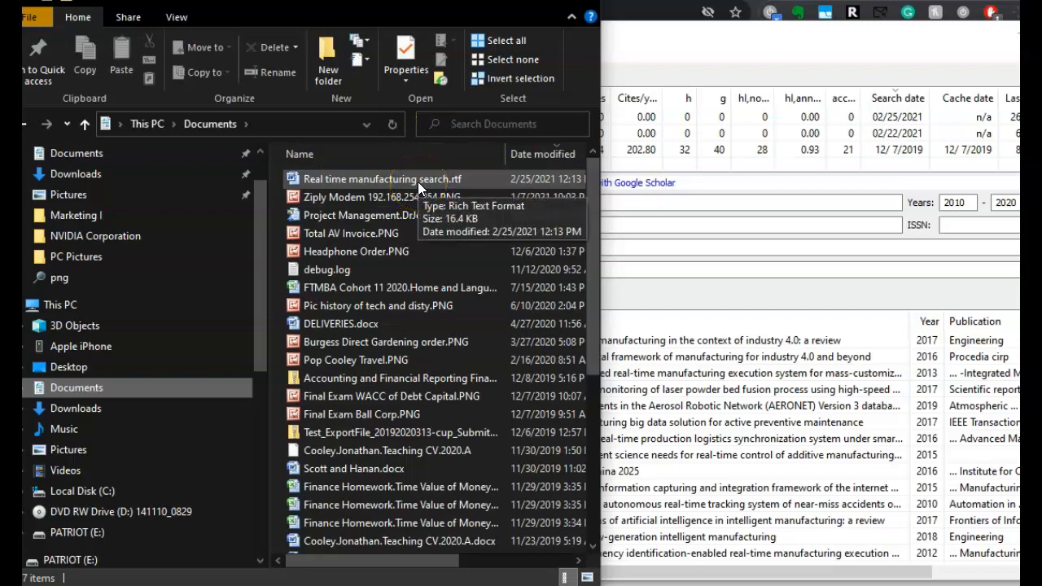
click(418, 181)
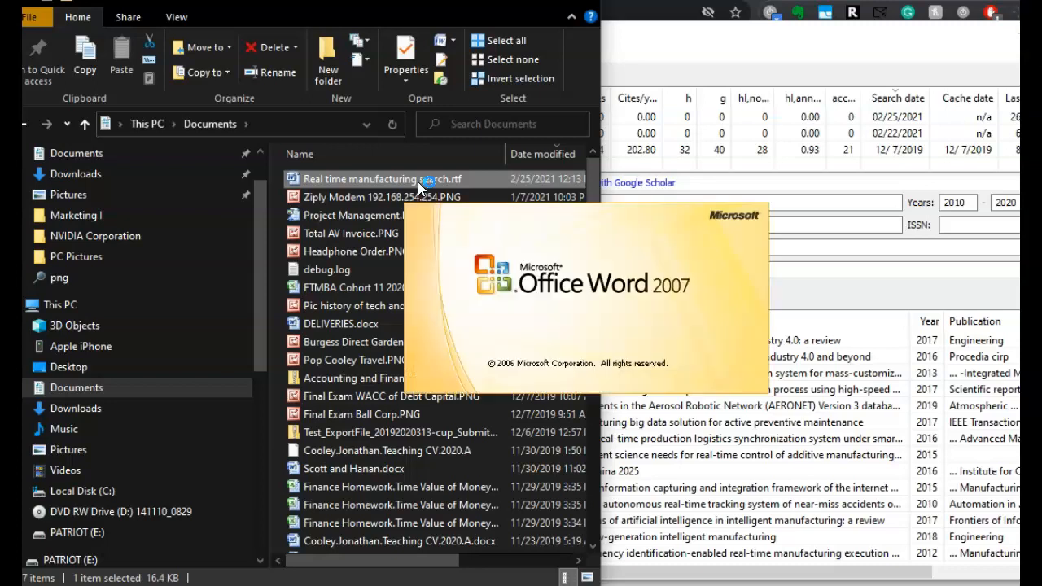
click(585, 289)
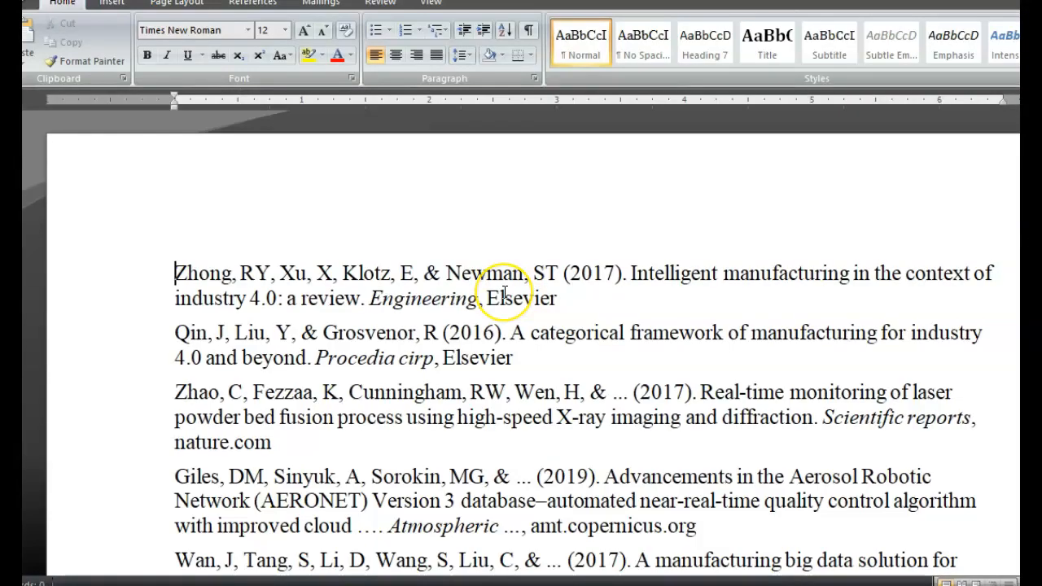
- Look through the exported APA references at the start of the document
key(Down)
key(Down)
key(Down)
key(Down)
key(Down)
key(Down)
key(Down)
key(Down)
key(Down)
key(Down)
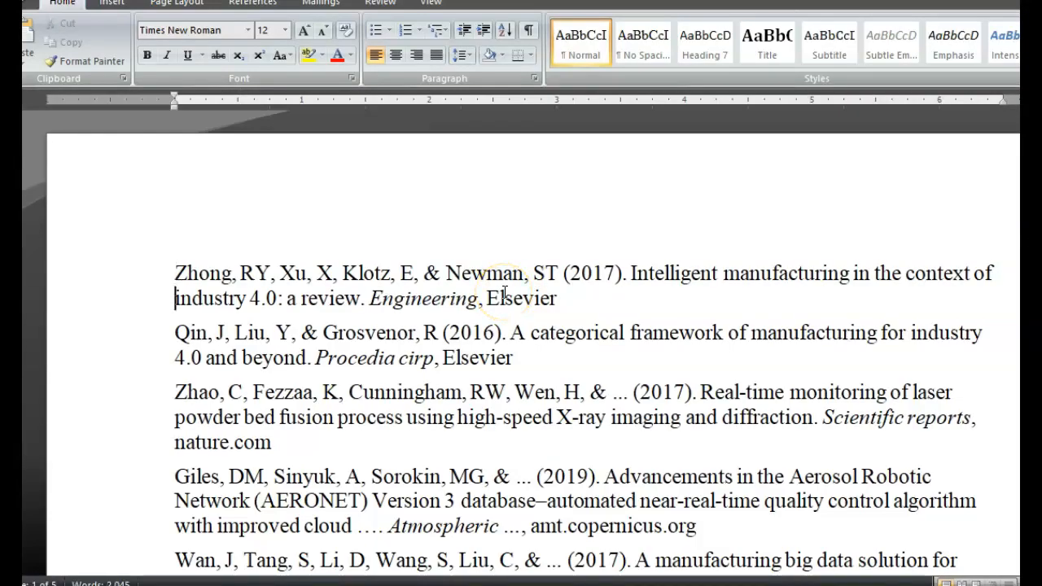
key(Down)
key(Down)
key(Down)
key(Down)
key(Down)
key(Down)
key(Down)
key(Down)
key(Down)
key(Down)
key(Down)
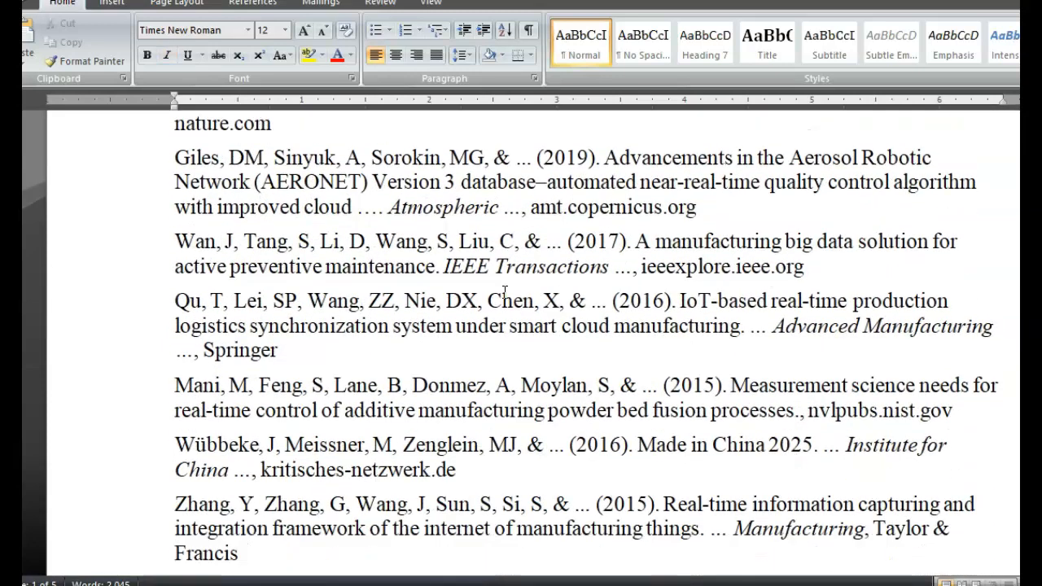
key(Up)
key(Up)
key(Up)
key(Up)
key(Up)
key(Up)
key(Up)
key(Up)
key(Up)
key(Up)
key(Up)
key(Up)
key(Up)
key(Up)
key(Up)
key(Up)
key(Up)
key(Up)
key(Up)
key(Up)
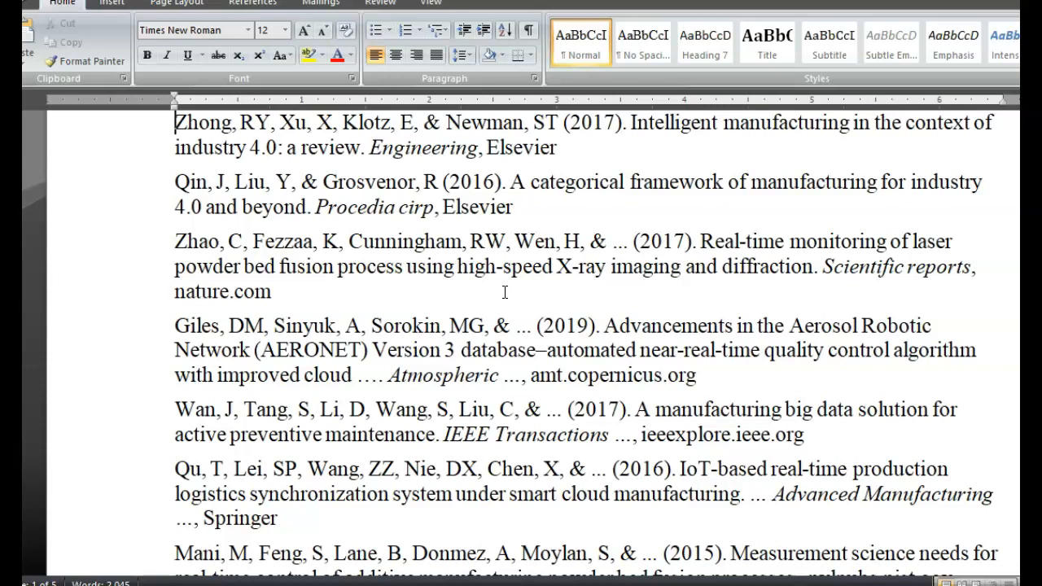
key(Down)
key(Down)
key(Up)
key(Up)
key(Down)
key(Down)
key(Down)
key(Down)
key(Down)
key(Down)
key(Down)
key(Down)
key(Down)
key(Down)
key(Down)
key(Down)
key(Down)
key(Down)
key(Down)
key(Down)
key(Down)
key(Down)
key(Down)
key(Down)
key(Down)
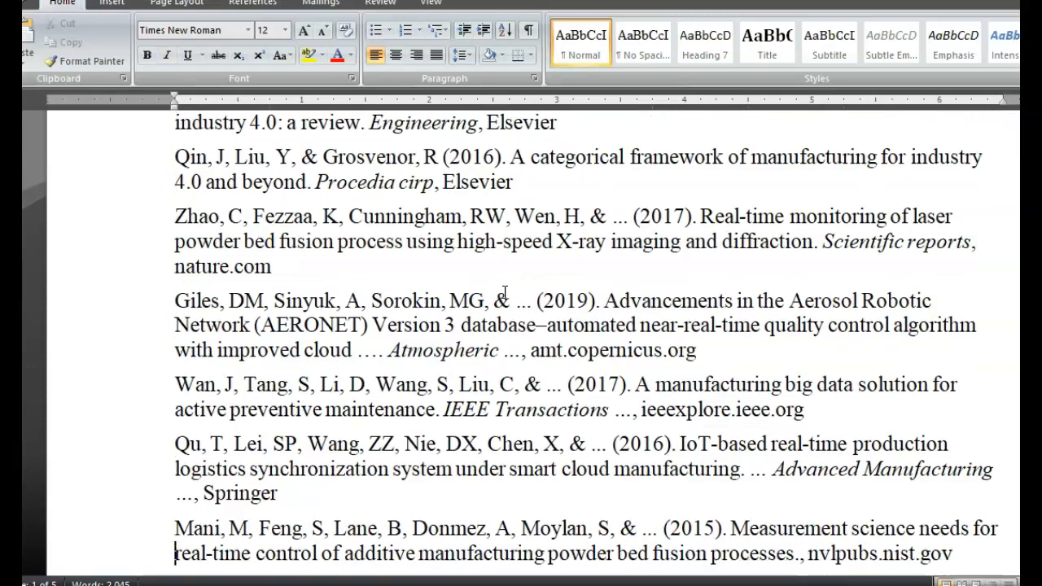
key(Down)
key(Down)
key(Down)
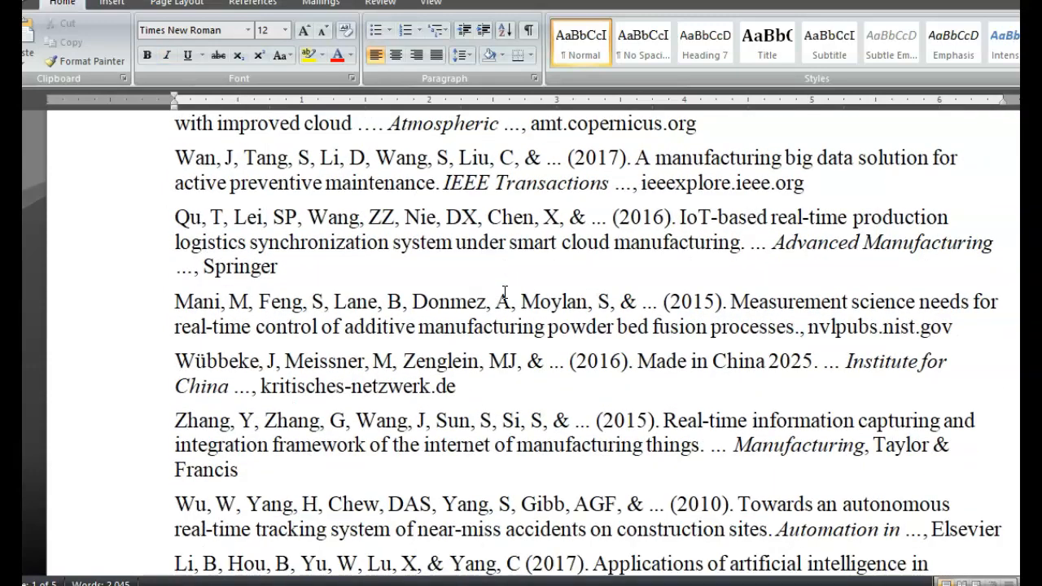
key(Up)
key(Up)
key(Up)
key(Up)
key(Up)
key(Up)
key(Up)
key(Up)
key(Up)
key(Up)
key(Up)
key(Up)
key(Up)
key(Up)
key(Up)
key(Up)
key(Up)
key(Up)
key(Up)
key(Up)
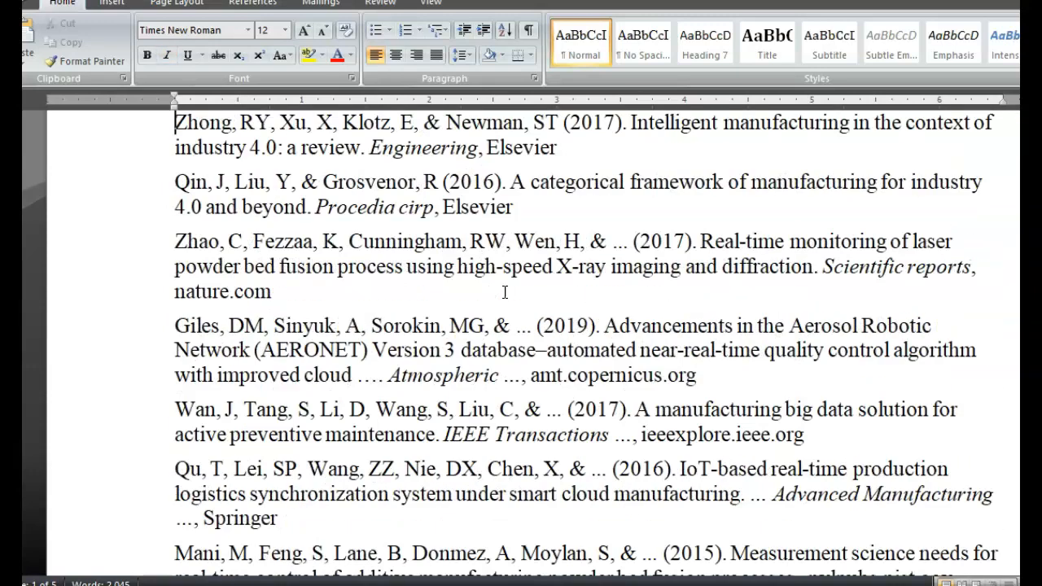
- Delete the 2016 reference "A categorical framework of manufacturing for industry 4.0 and beyond" from the list
key(Down)
key(Down)
key(Up)
key(shift+Down)
key(shift+Down)
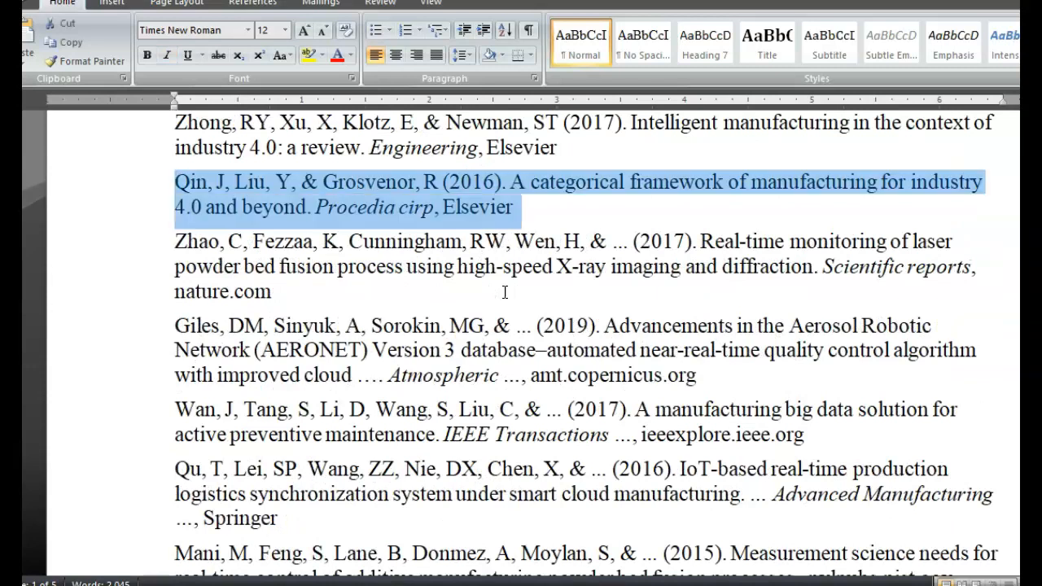
key(Delete)
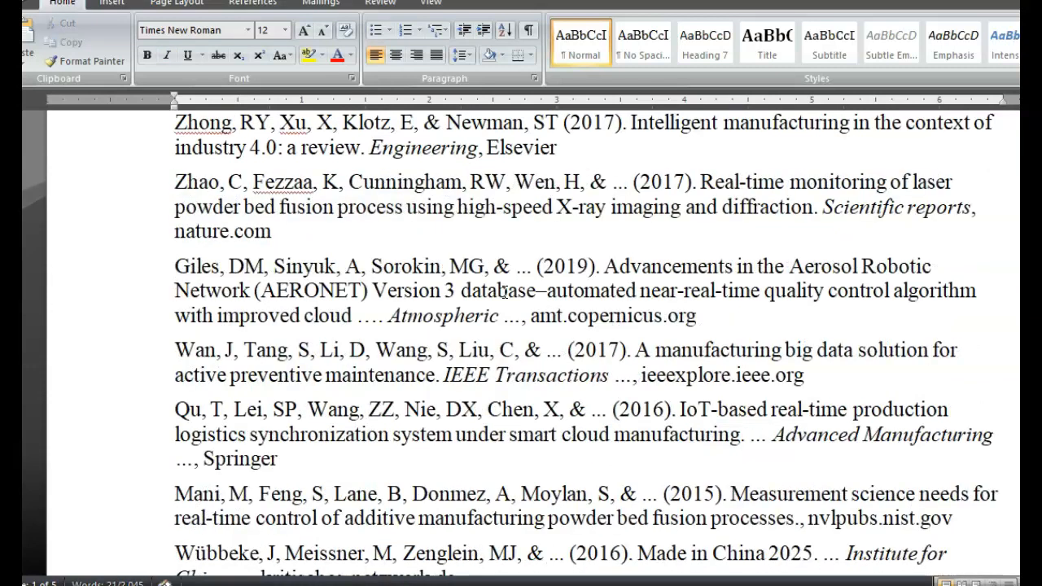
- Delete the 2017 reference "A manufacturing big data solution for active preventive maintenance" from the list
key(Down)
key(Down)
key(Down)
key(Down)
key(Down)
key(Down)
key(Down)
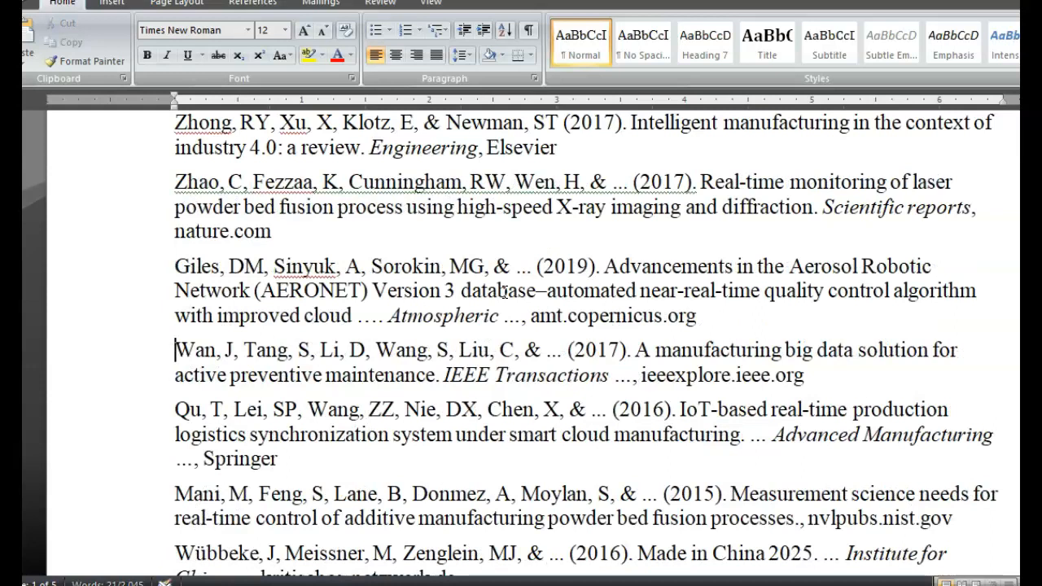
key(Up)
key(Up)
key(shift+Down)
key(shift+Down)
key(shift+Up)
key(shift+Up)
key(shift+Down)
key(shift+Down)
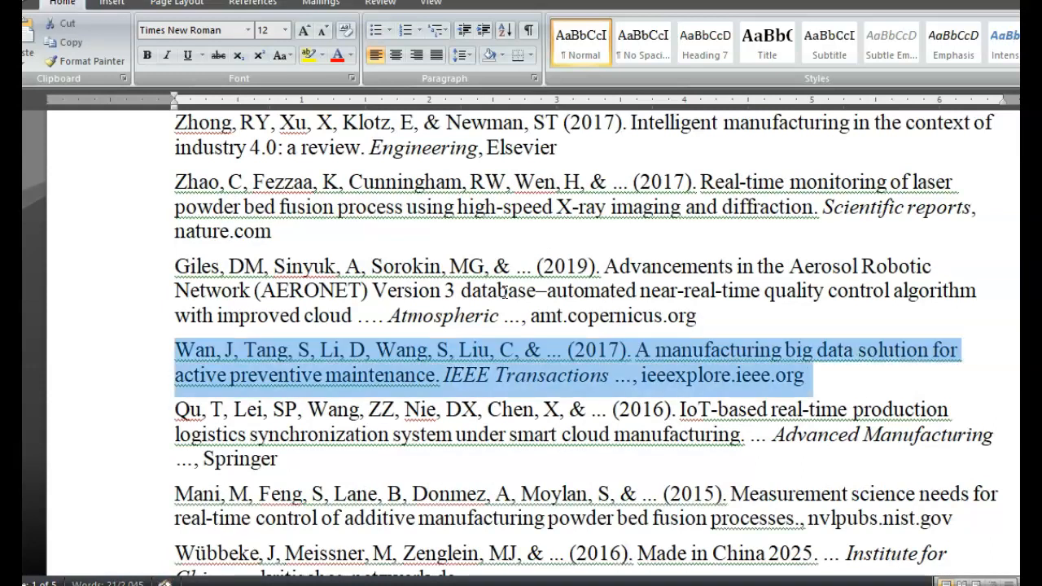
key(Delete)
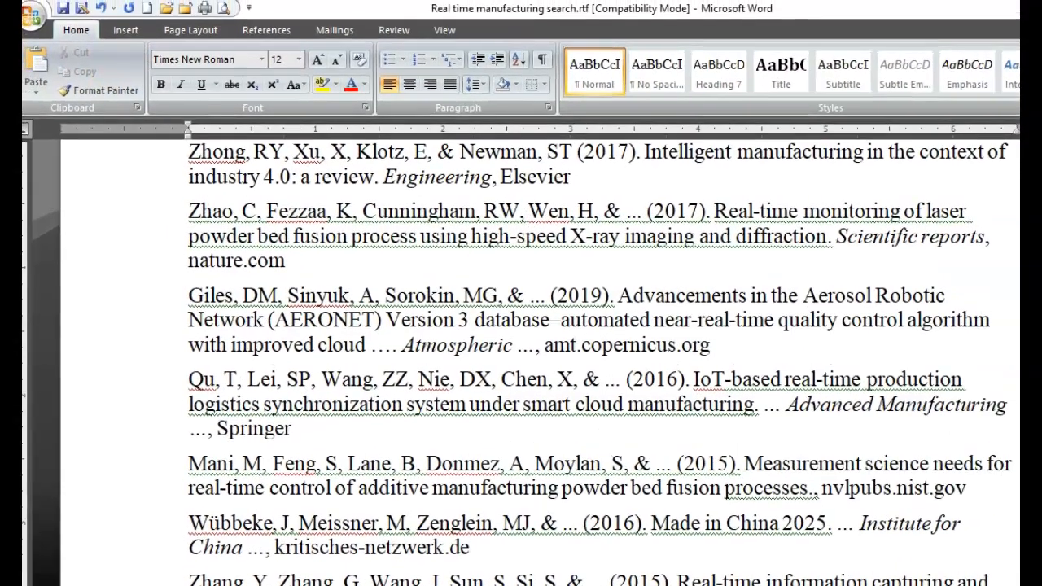
- Save the edited reference document and switch back to Publish or Perish
click(69, 12)
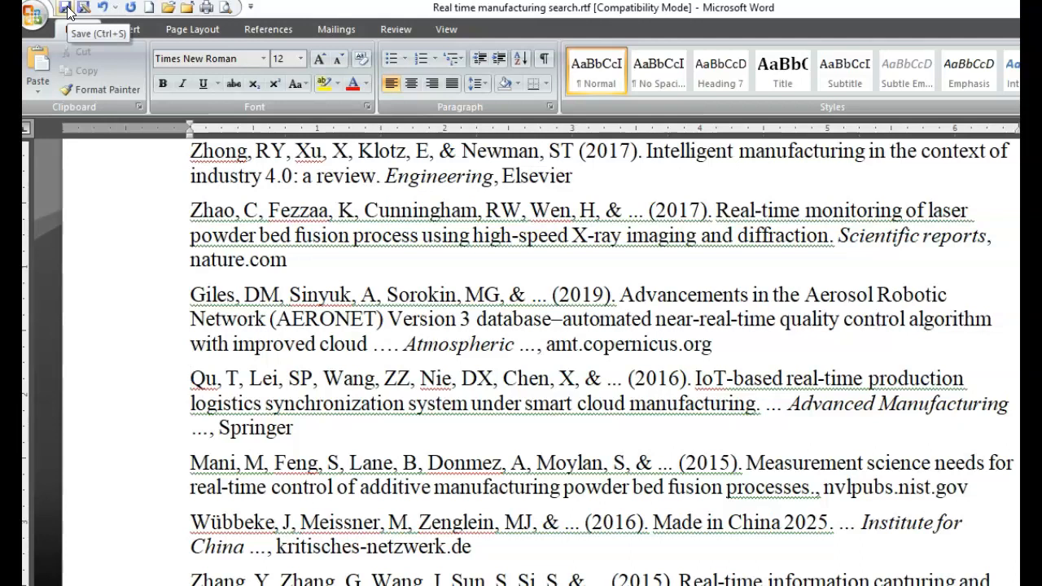
key(alt+Tab)
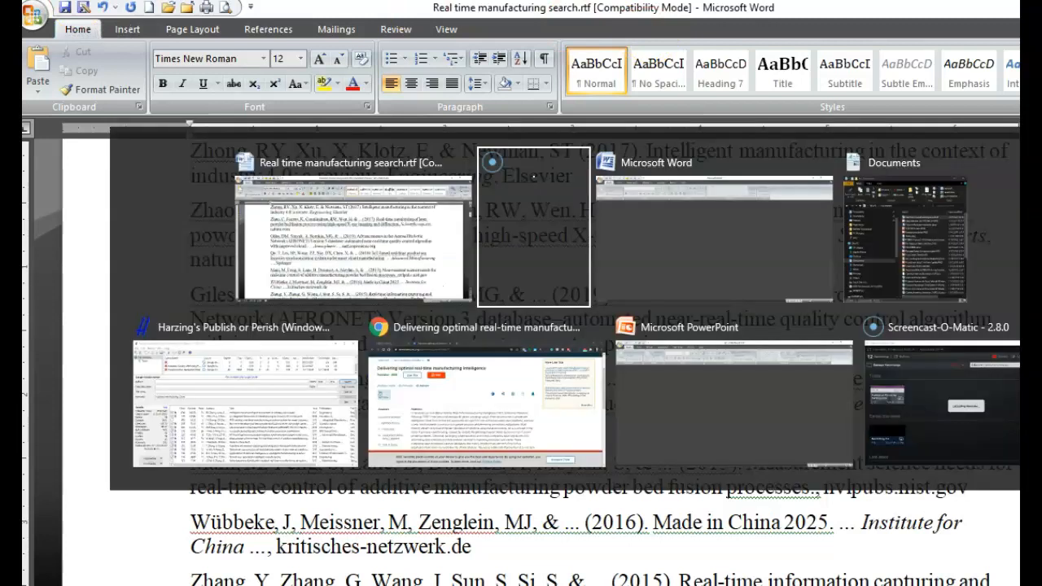
key(alt+Tab)
key(alt+Tab)
key(alt+Tab)
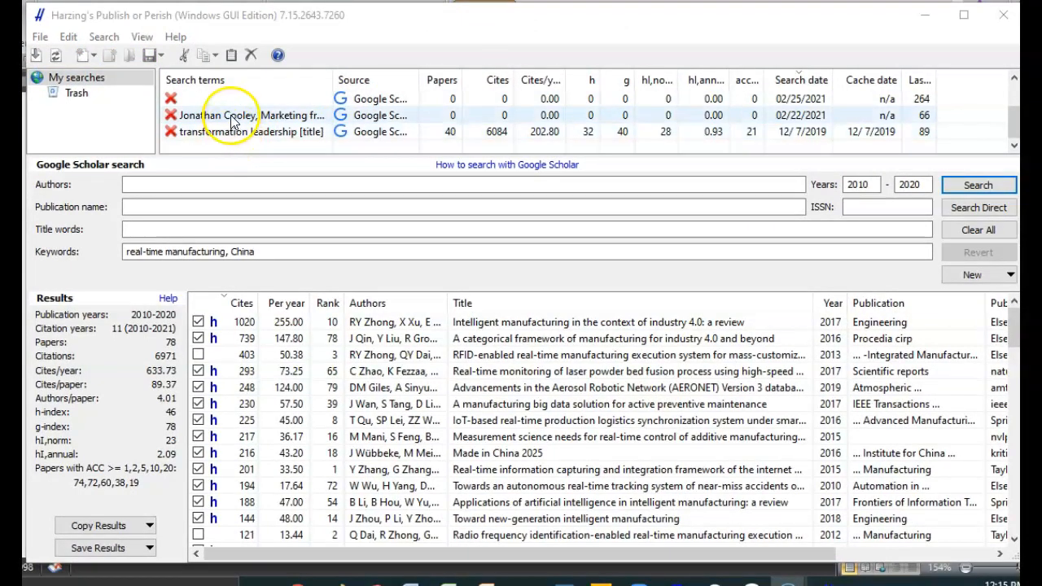
- Rerun the saved 02/22/2021 Google Scholar search that combines an author's name with the keyword Marketing for 2000–2020
click(364, 117)
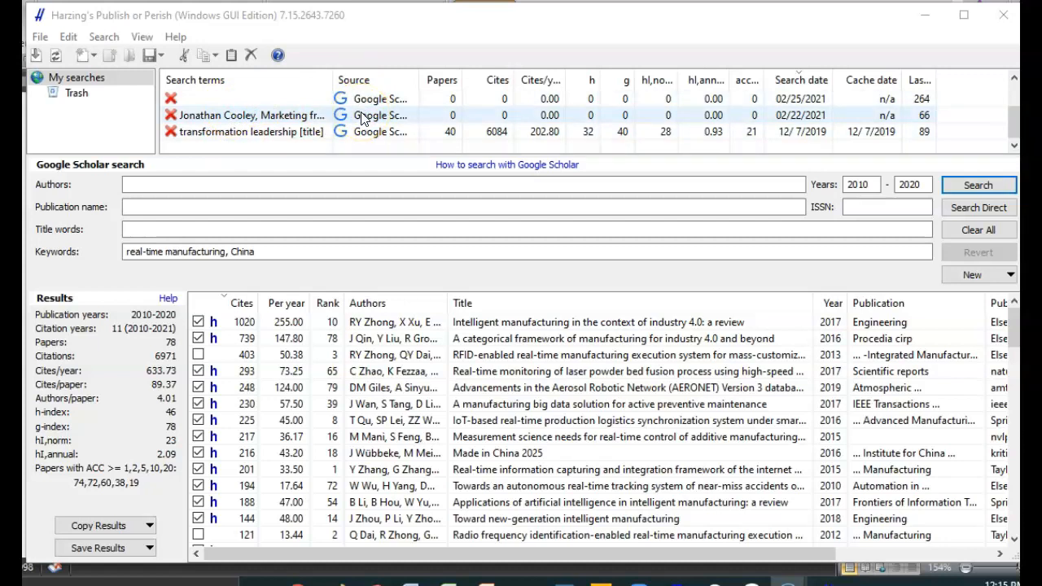
click(363, 116)
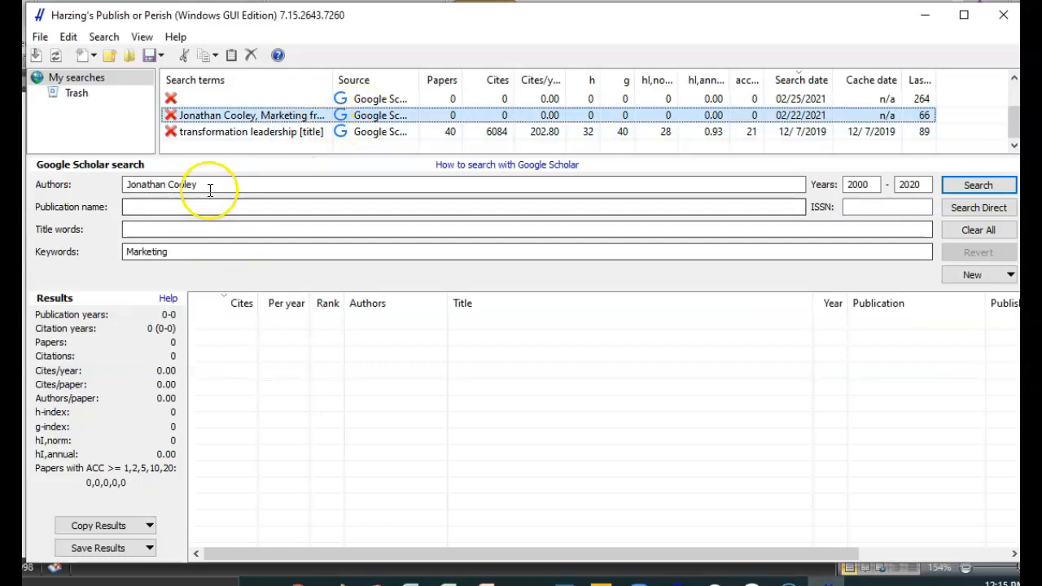
drag(213, 184, 118, 188)
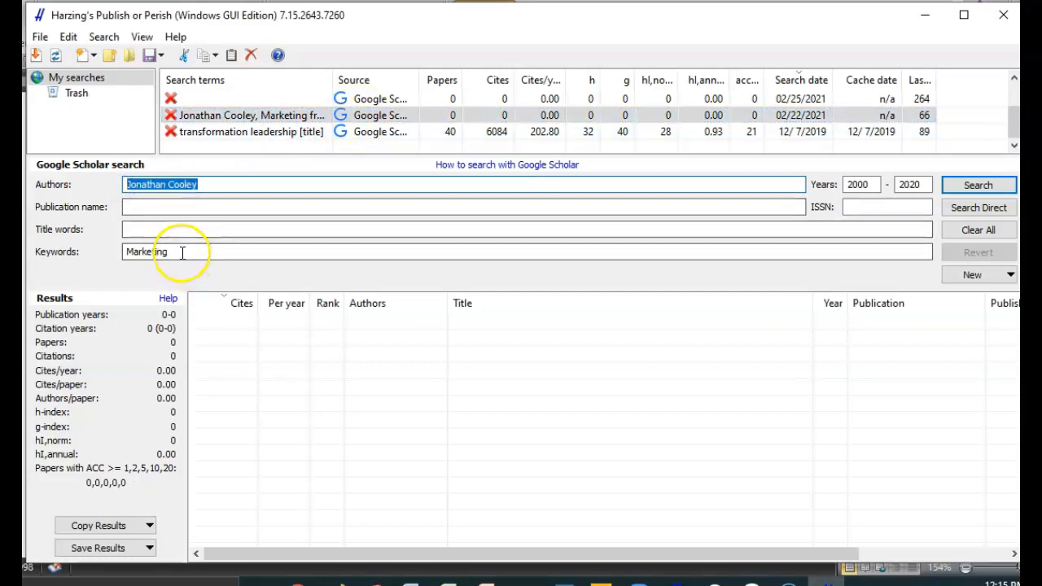
drag(182, 251, 100, 254)
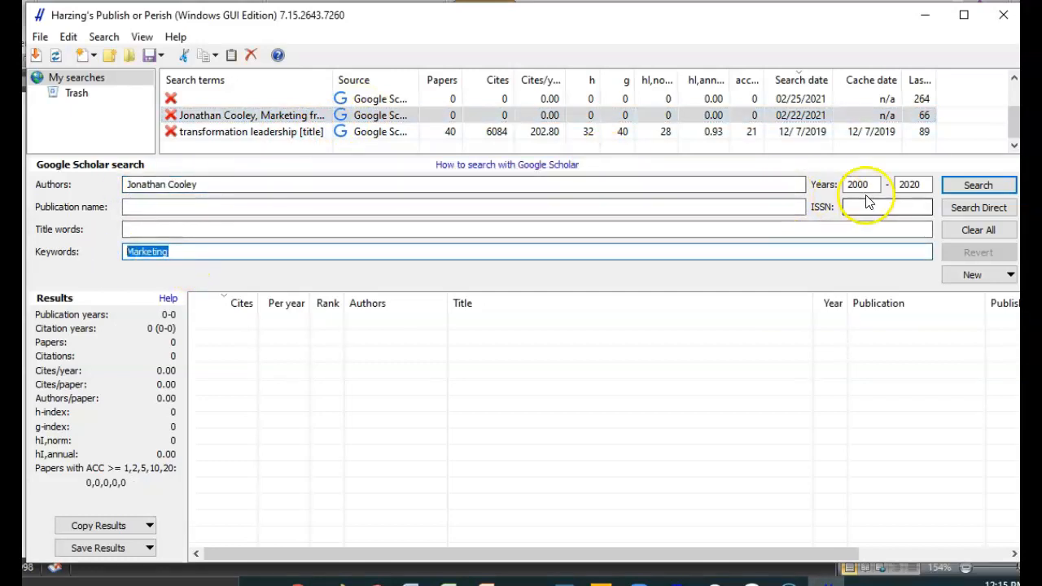
click(992, 188)
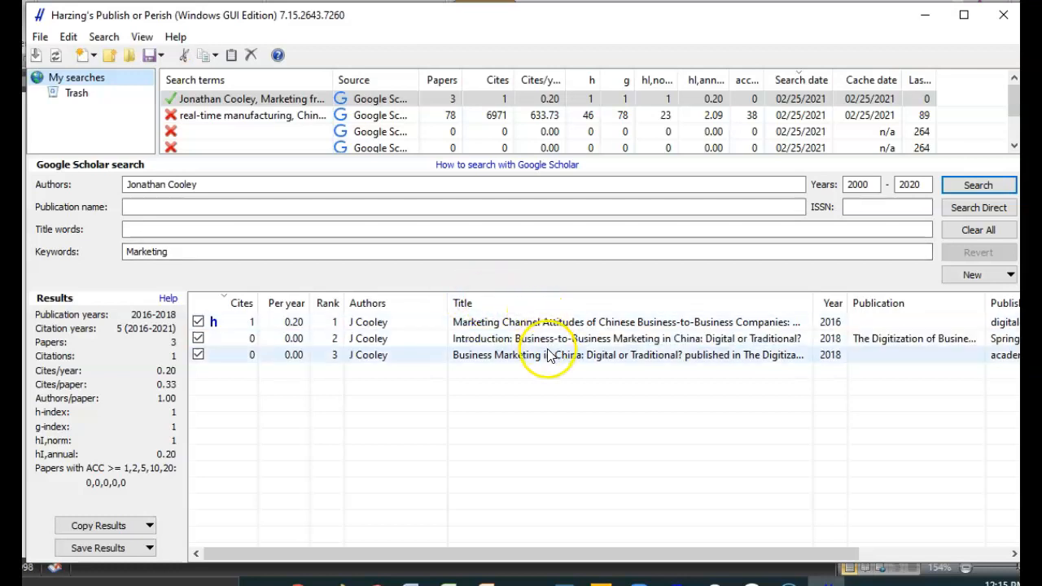
- Open the 2016 paper "Marketing Channel Attitudes of Chinese Business-to-Business Companies" from the search results in the browser
click(538, 324)
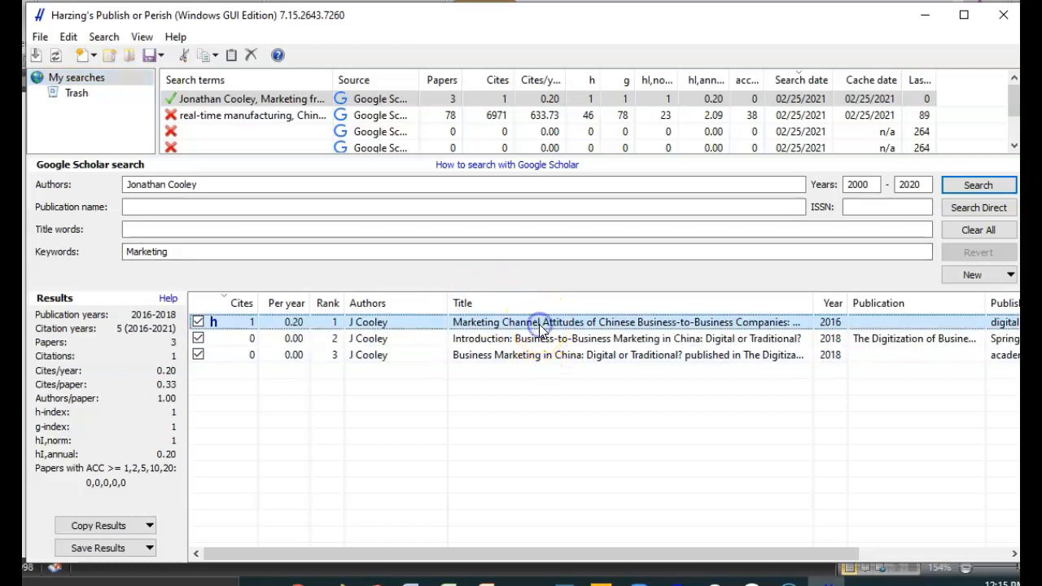
double_click(539, 324)
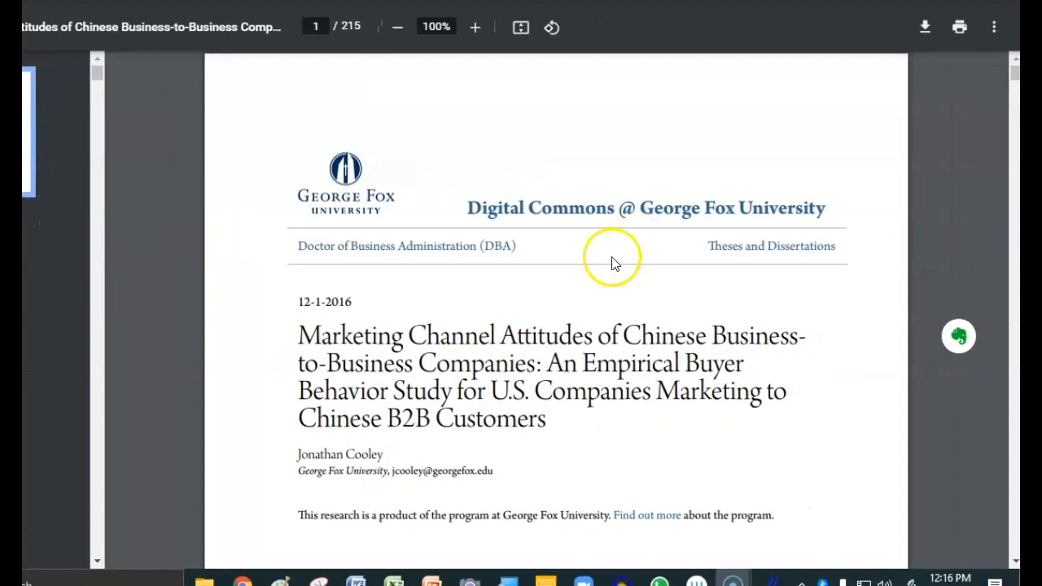
click(614, 264)
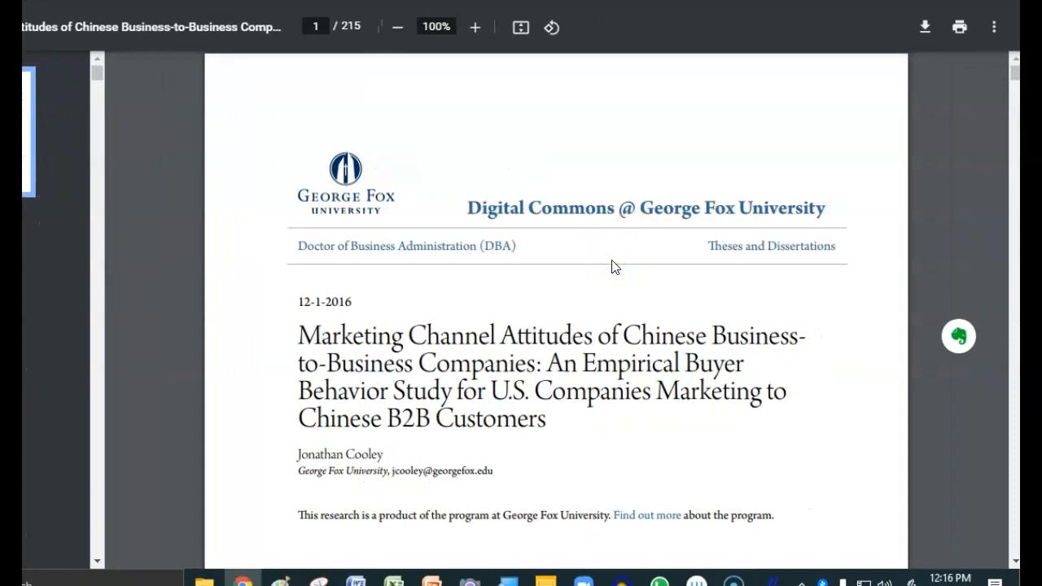
- Examine the dissertation's title, approval and abstract pages, highlight the abstract's Keywords paragraph, and return to the recommended citation on page 1
scroll(614, 267, down, 5)
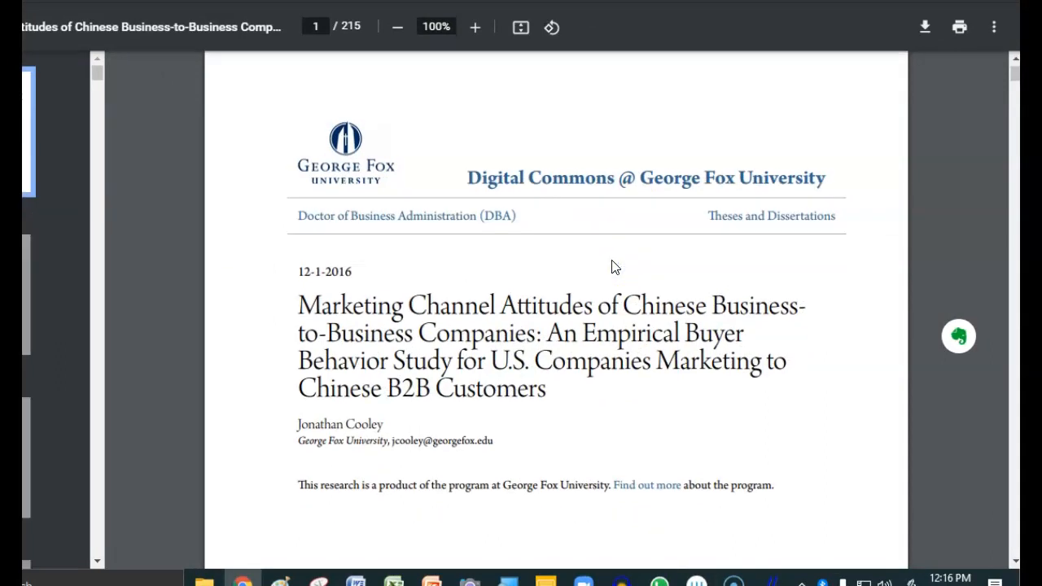
scroll(614, 267, down, 10)
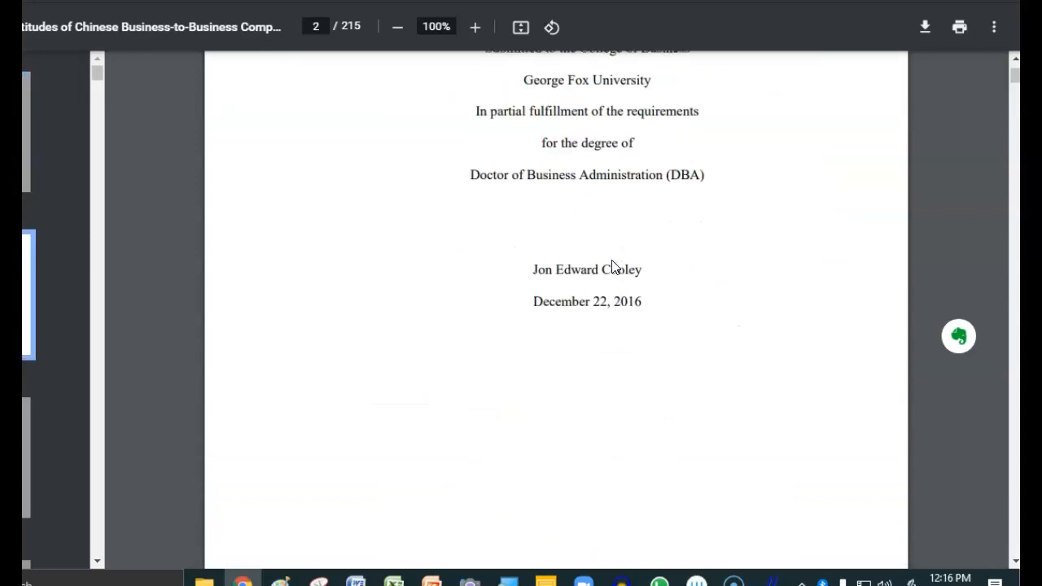
scroll(614, 267, down, 10)
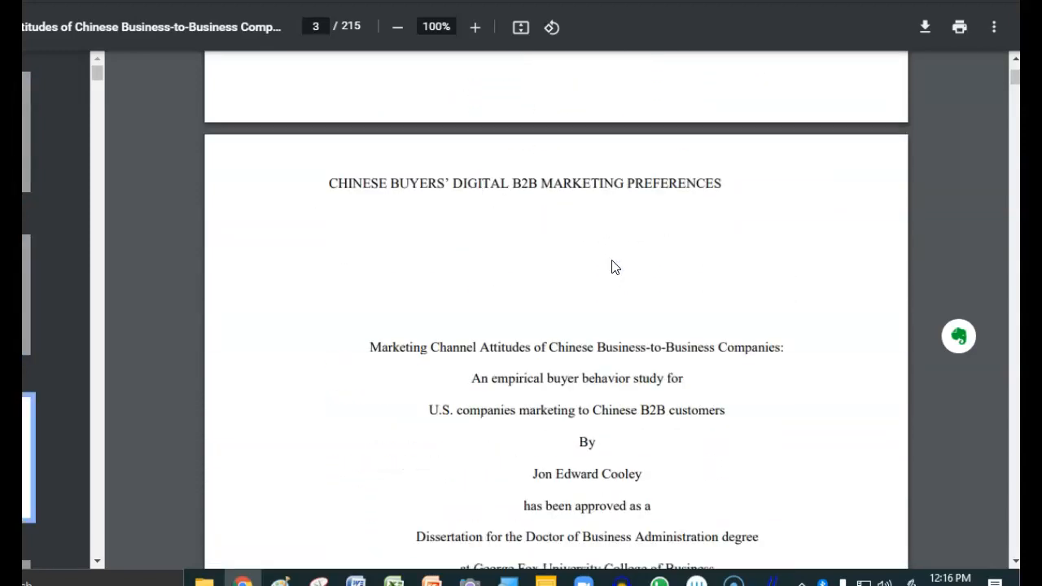
scroll(613, 267, down, 10)
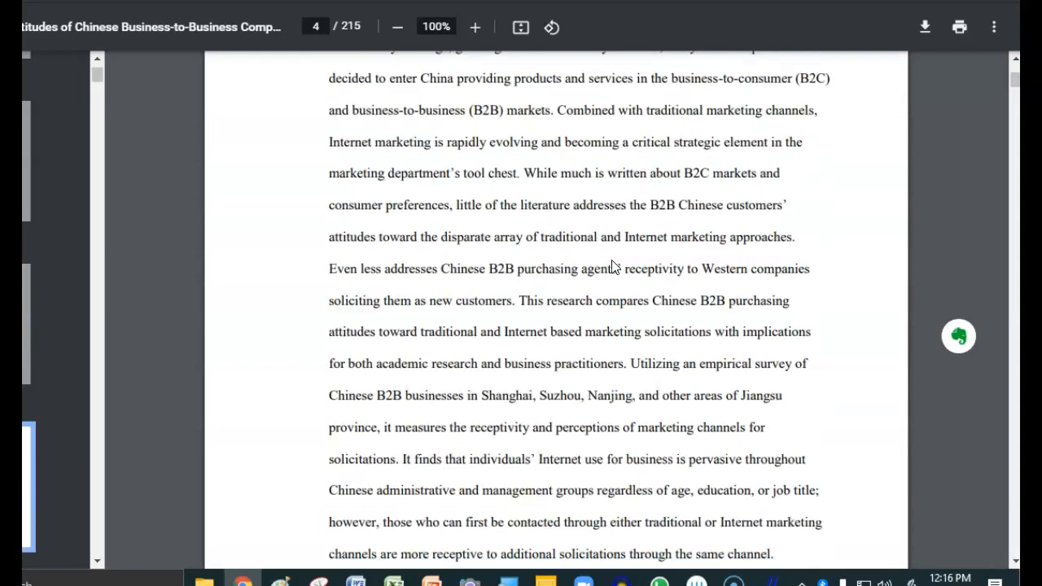
scroll(614, 267, down, 10)
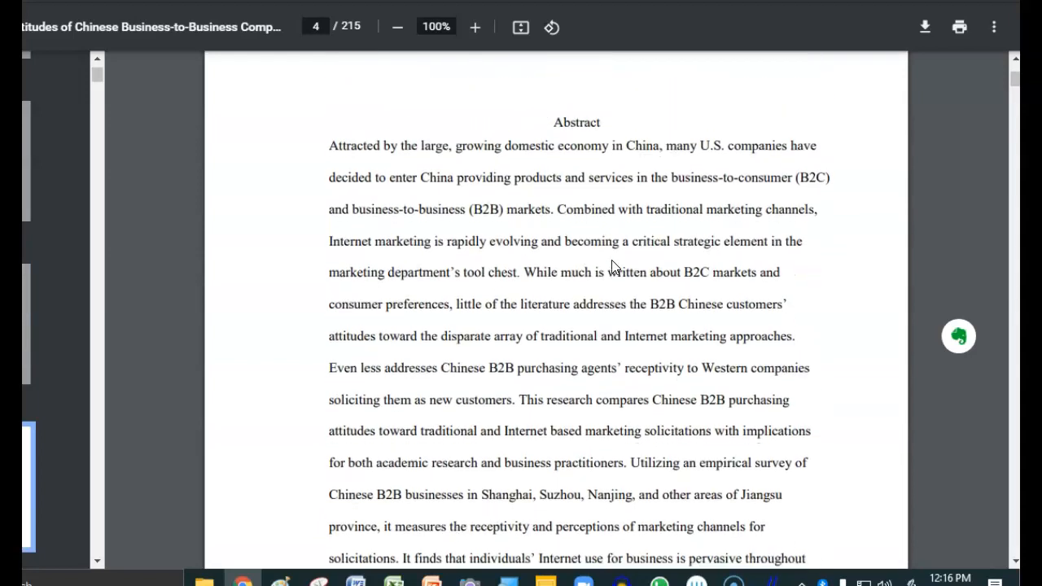
scroll(614, 267, up, 3)
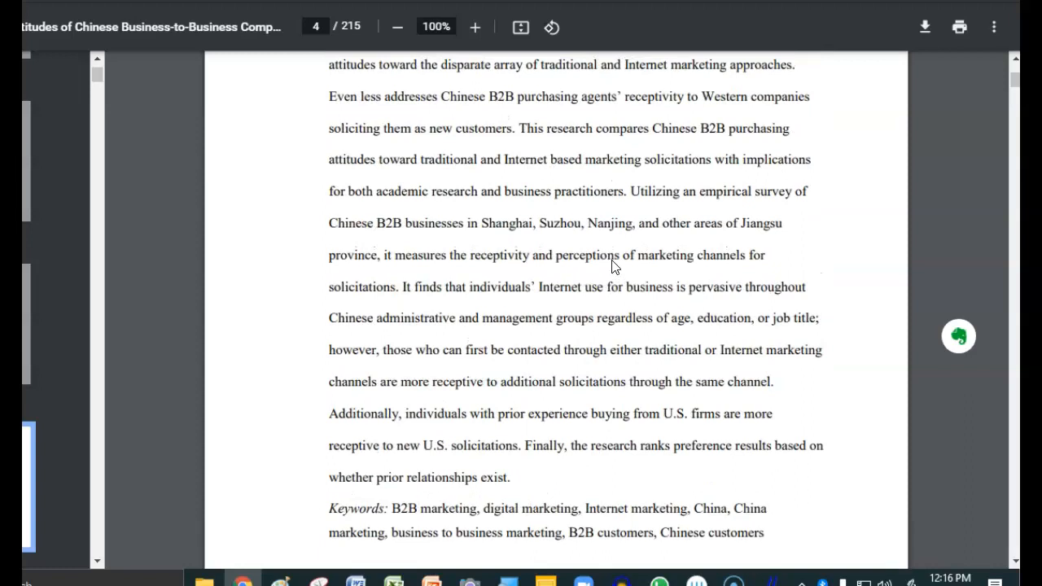
drag(329, 508, 772, 539)
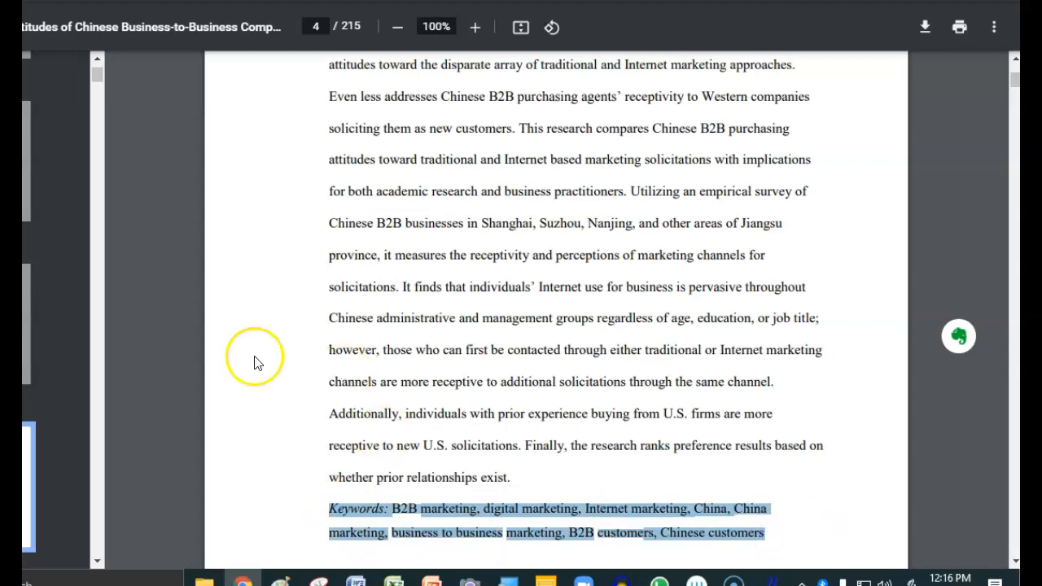
scroll(131, 305, up, 10)
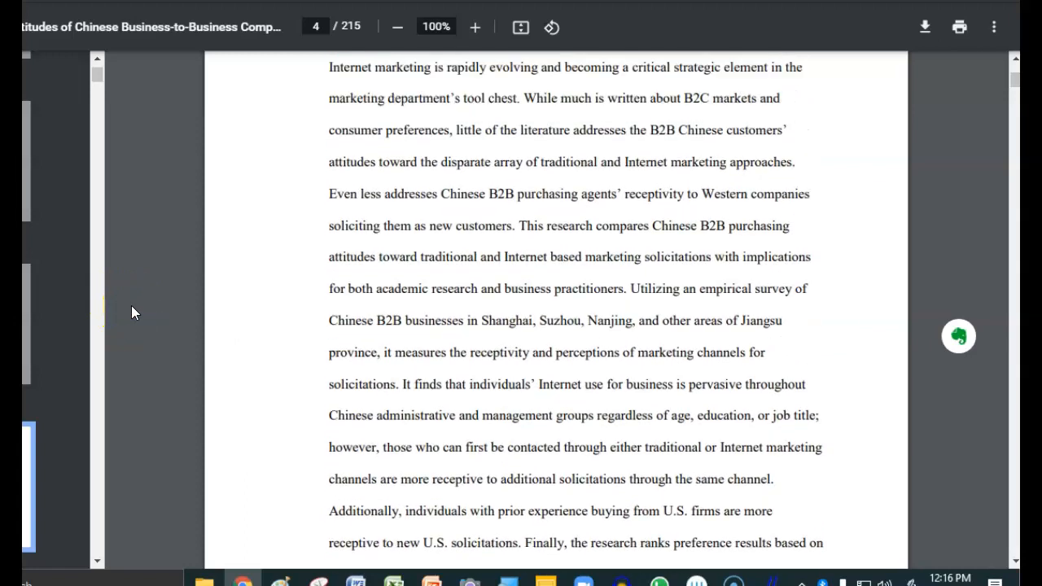
scroll(131, 312, down, 3)
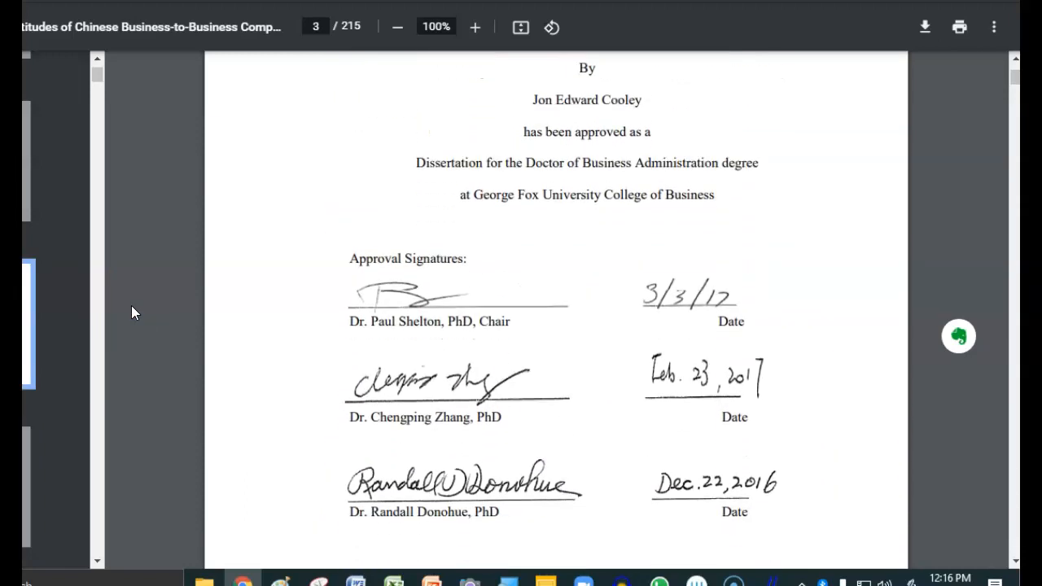
scroll(131, 305, up, 15)
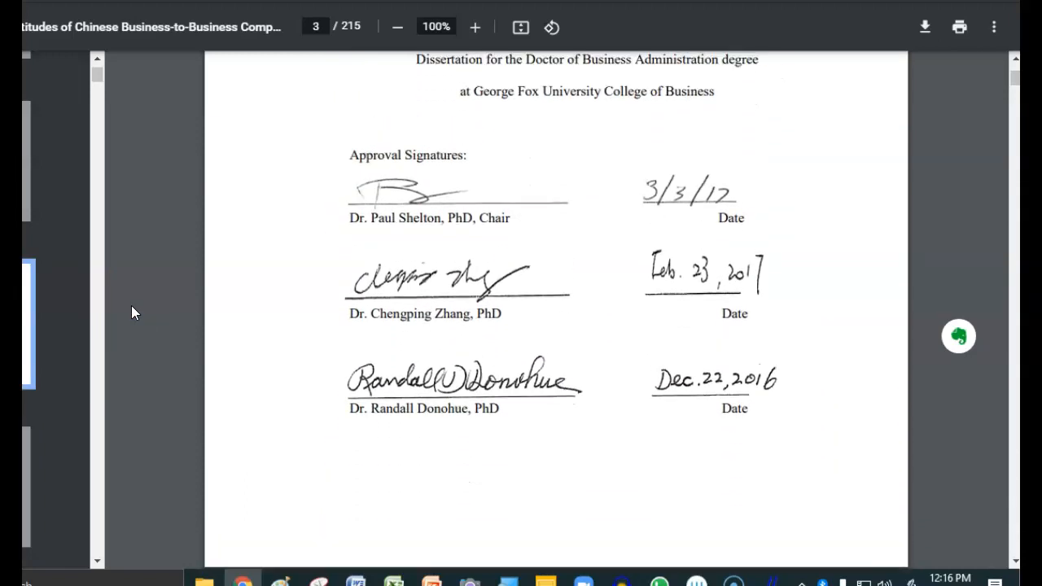
scroll(131, 310, up, 6)
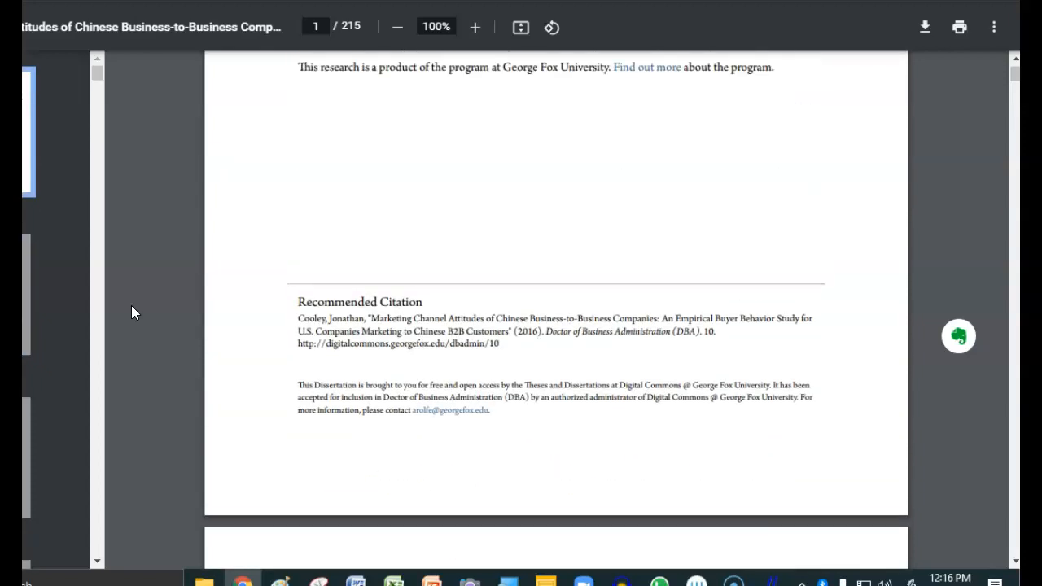